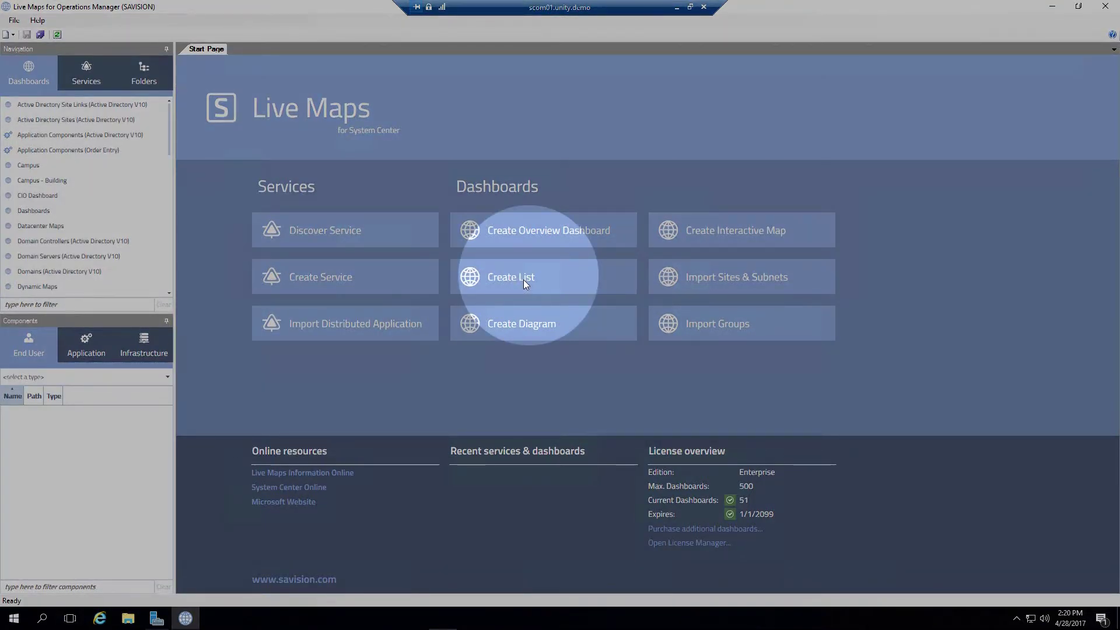
# Step: Browse the kinds of new items in the New menu, then dismiss it without choosing
pyautogui.click(12, 36)
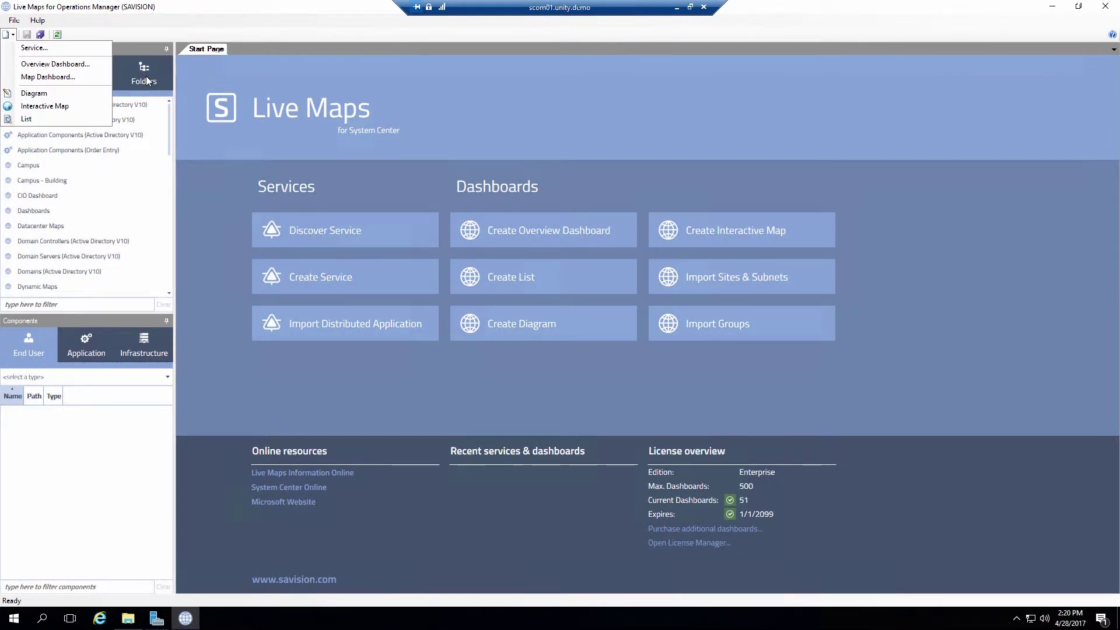
pyautogui.click(533, 151)
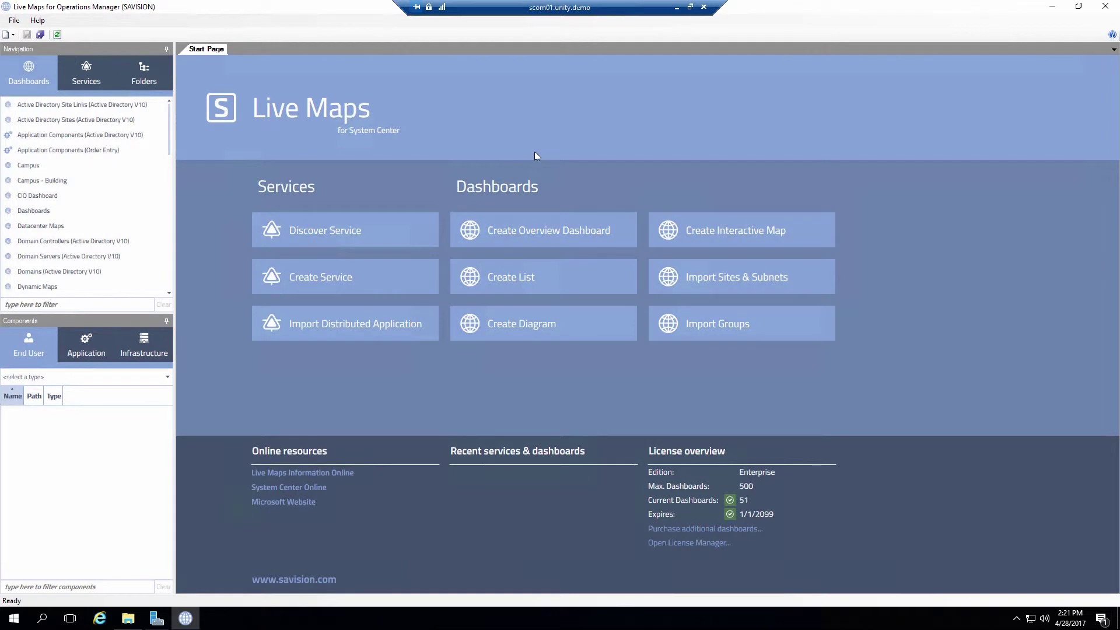
# Step: Create a list dashboard named 'Training List Dashboard' in the Monitoring\Live Maps folder
pyautogui.click(551, 282)
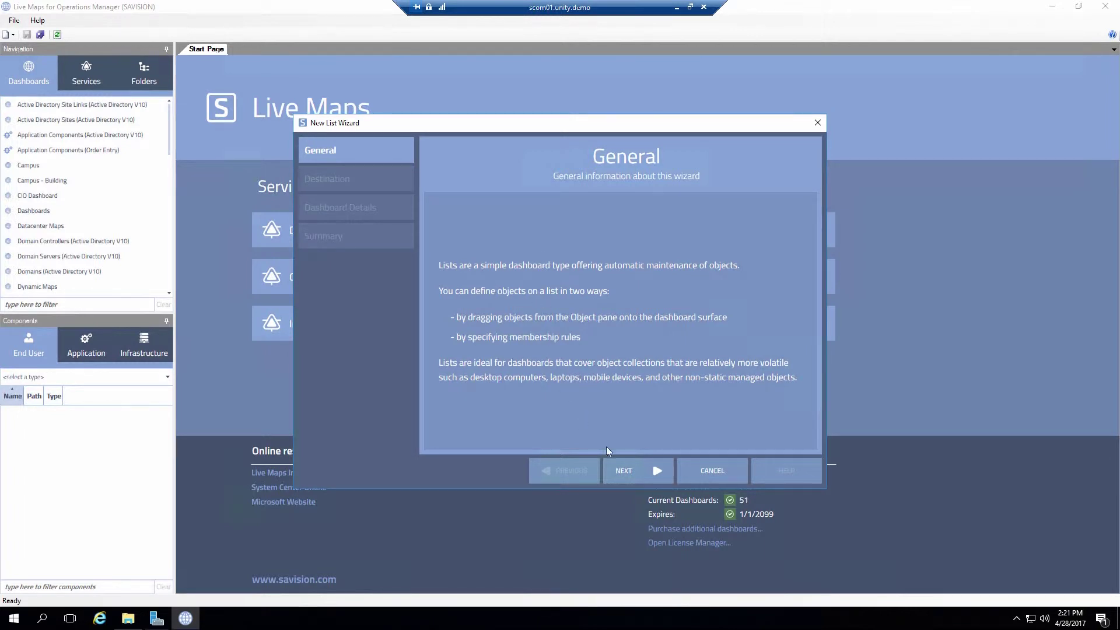
pyautogui.click(631, 471)
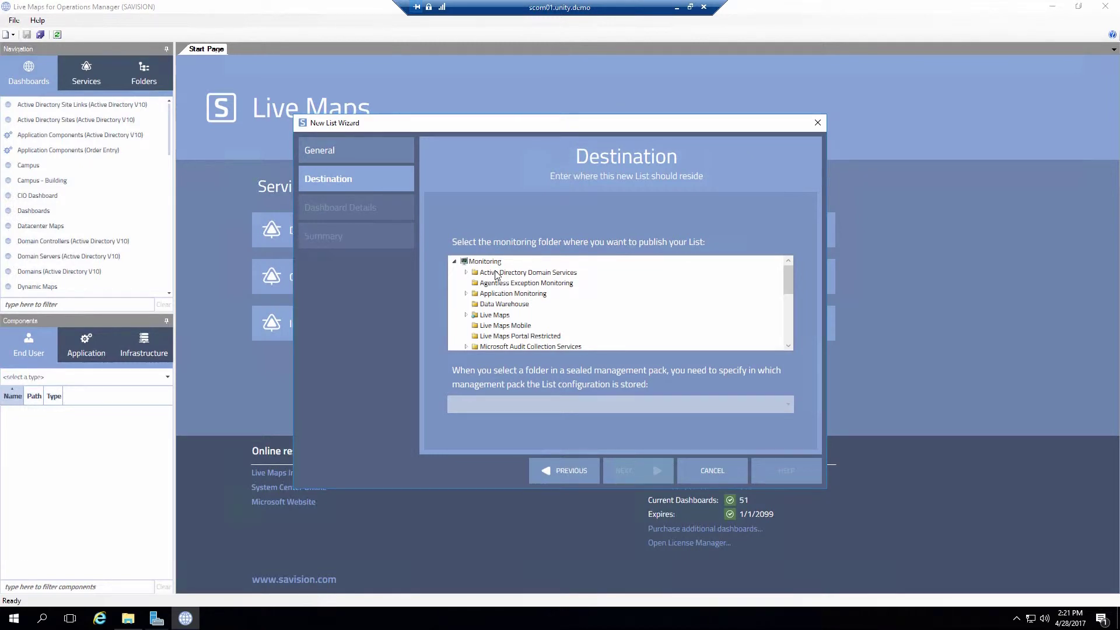
pyautogui.click(499, 315)
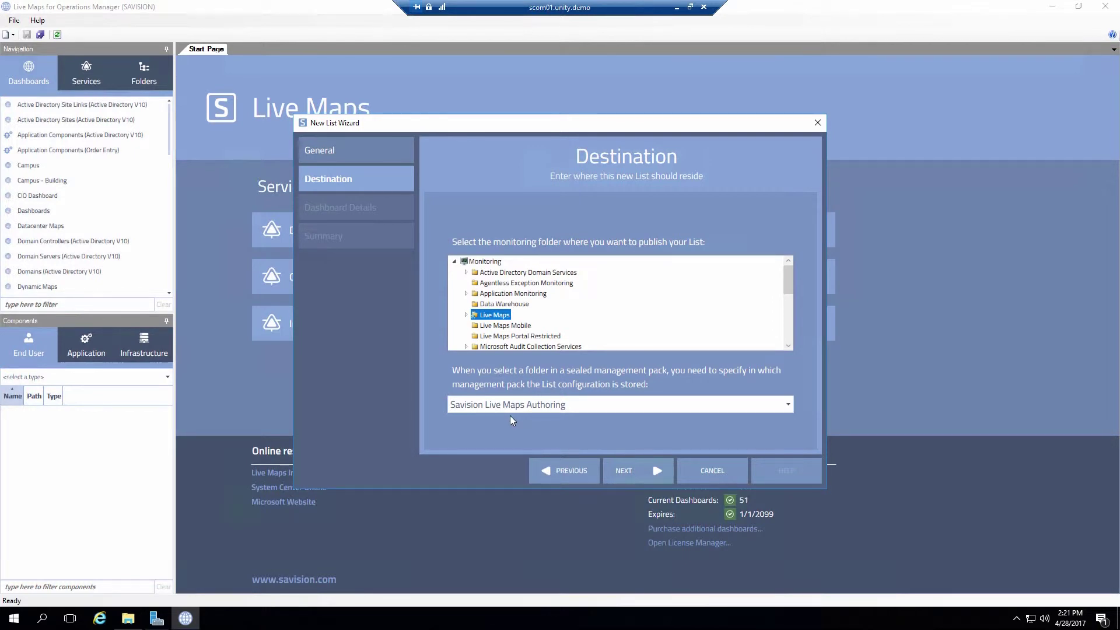
pyautogui.click(655, 472)
pyautogui.click(472, 287)
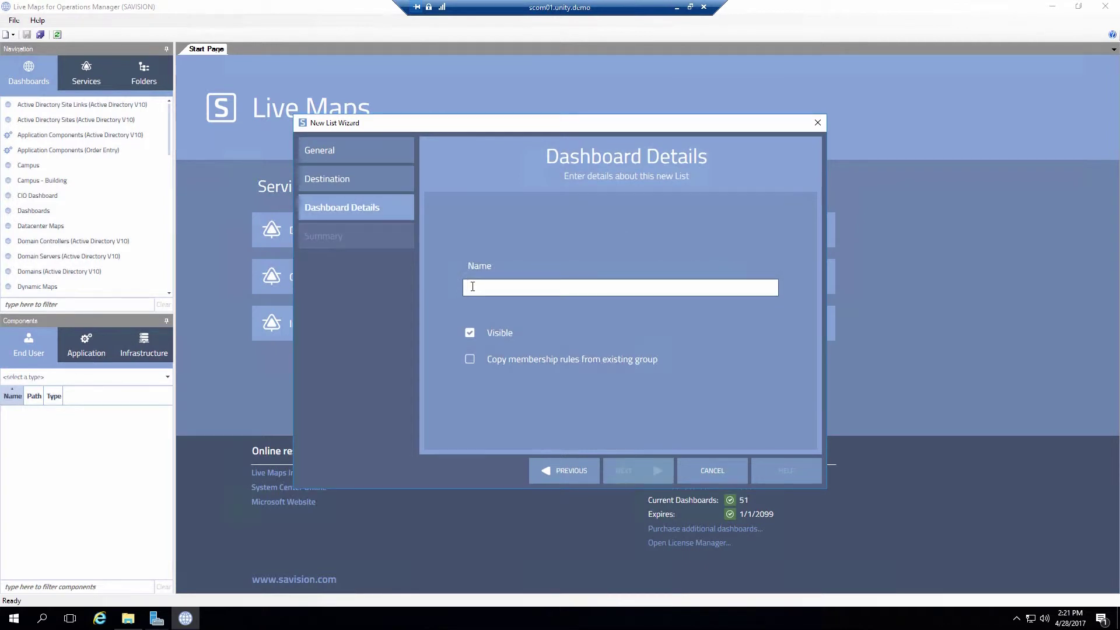
pyautogui.write('Training List Dashboard')
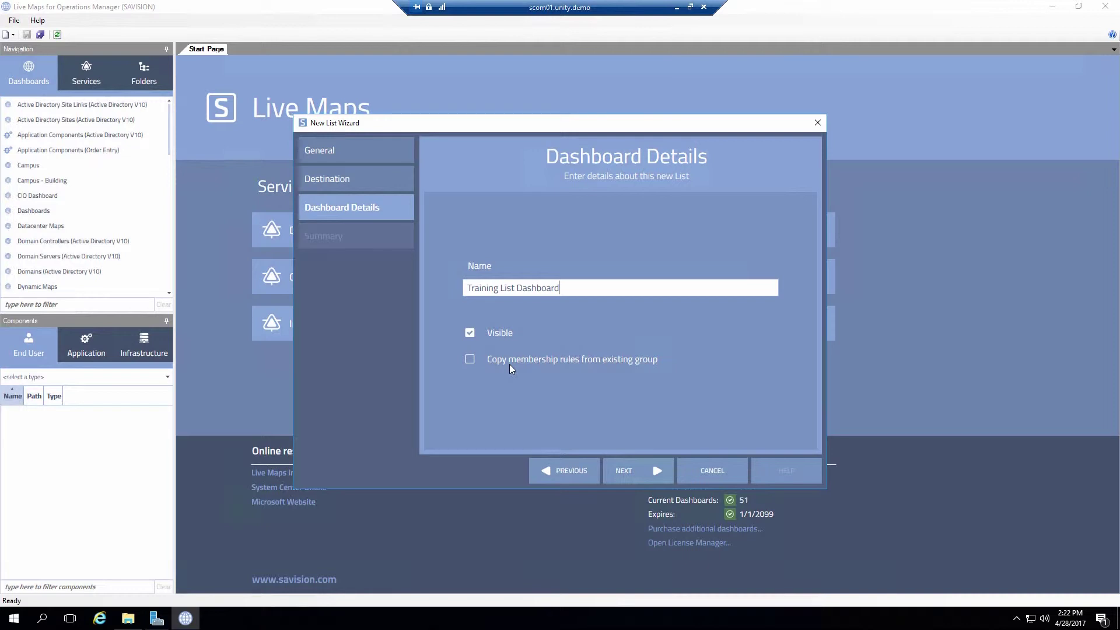
pyautogui.click(625, 471)
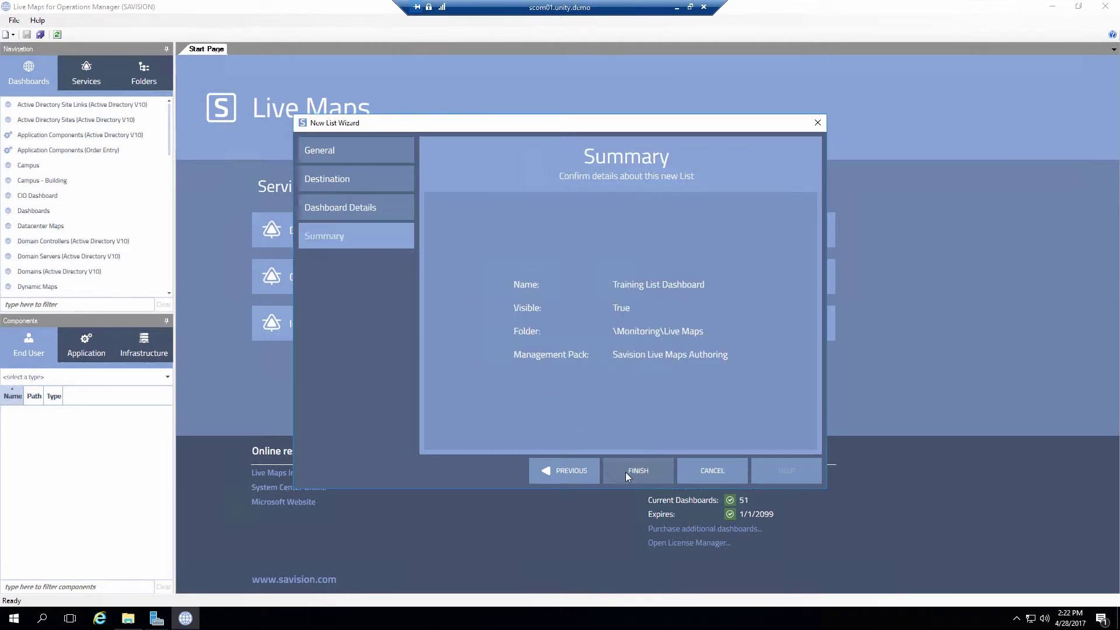
pyautogui.click(625, 471)
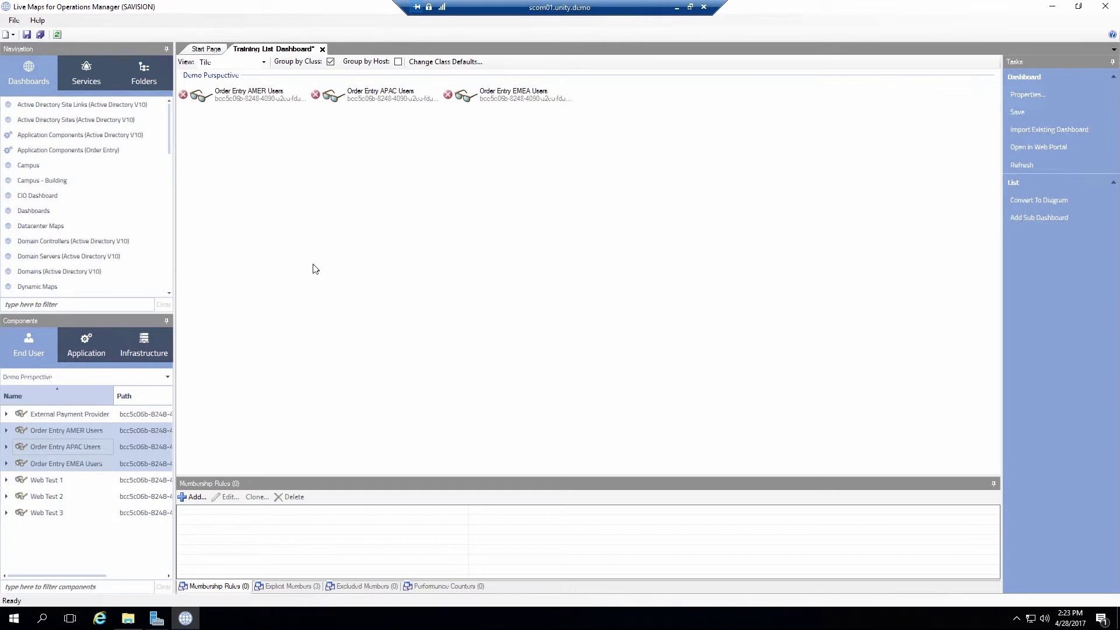
# Step: Show the component types available for browsing in the component type dropdown
pyautogui.click(166, 377)
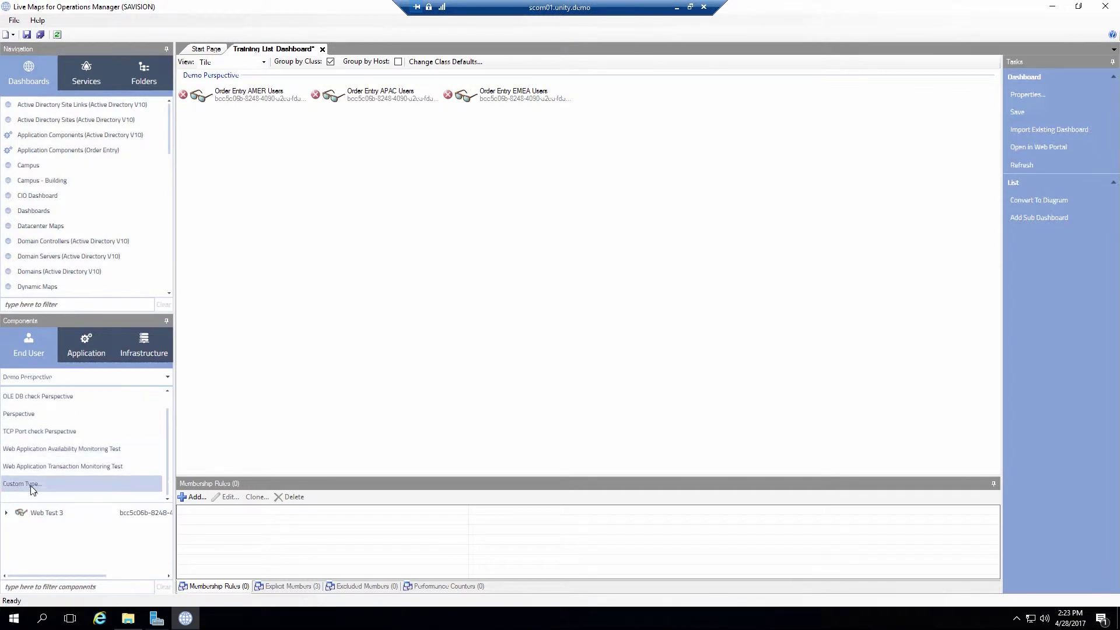
pyautogui.click(31, 485)
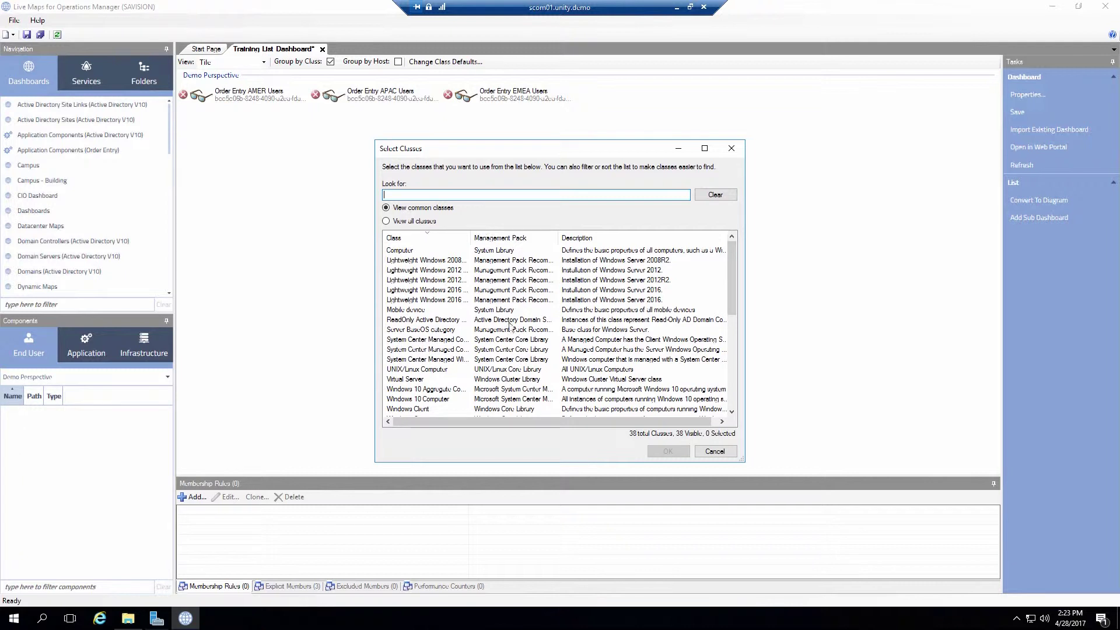
pyautogui.click(723, 452)
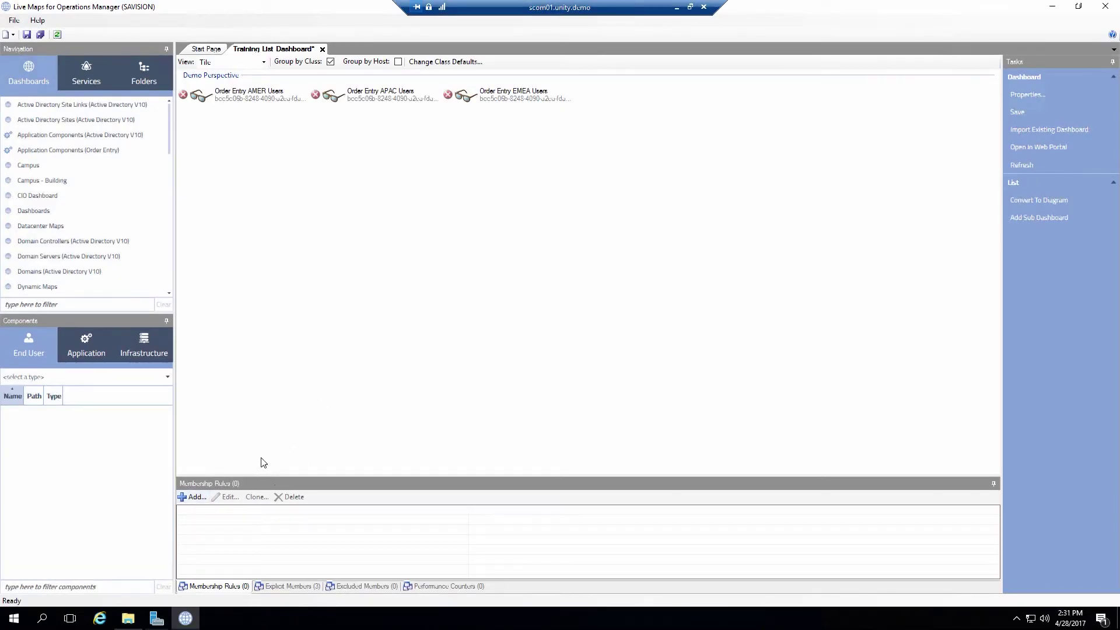
# Step: Add a rule for Windows Servers whose Display Name contains 'unity', matching four computers
pyautogui.click(195, 497)
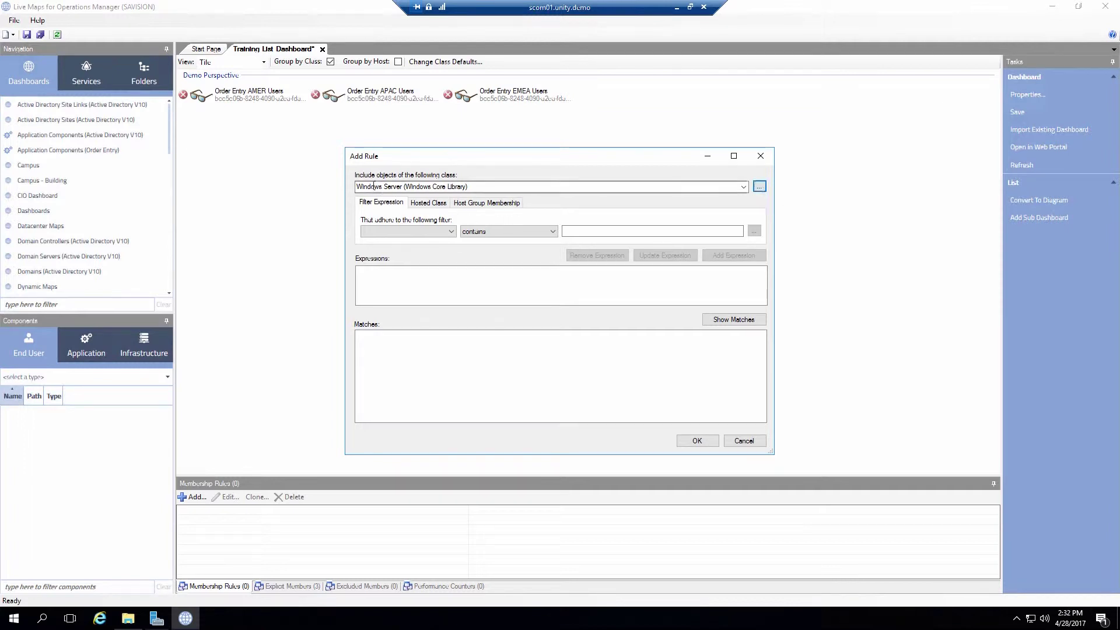
pyautogui.click(452, 232)
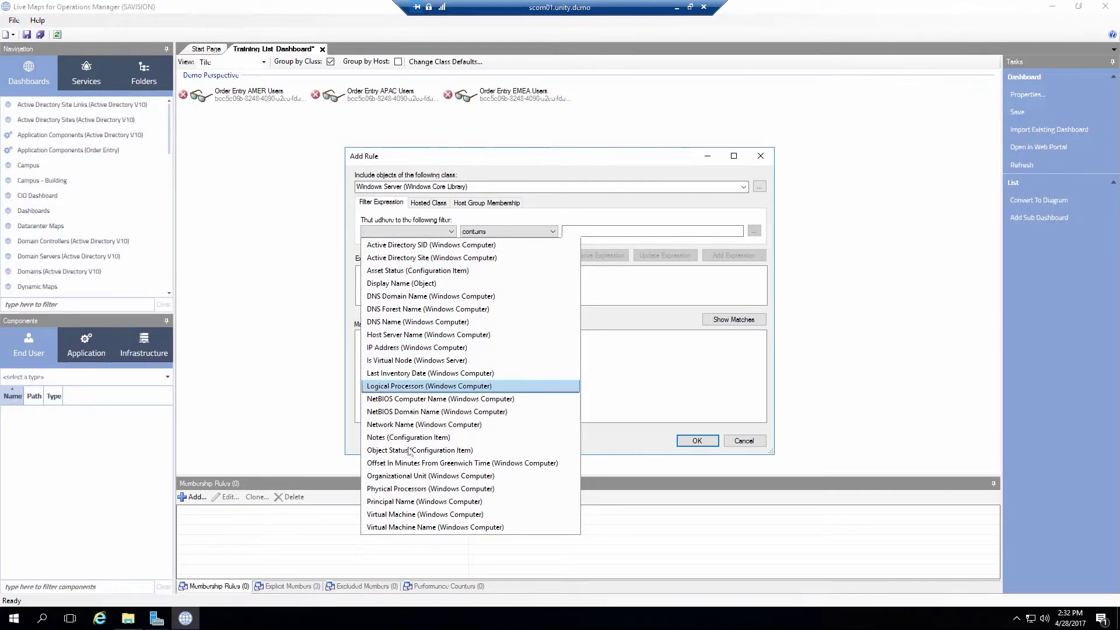
pyautogui.click(408, 288)
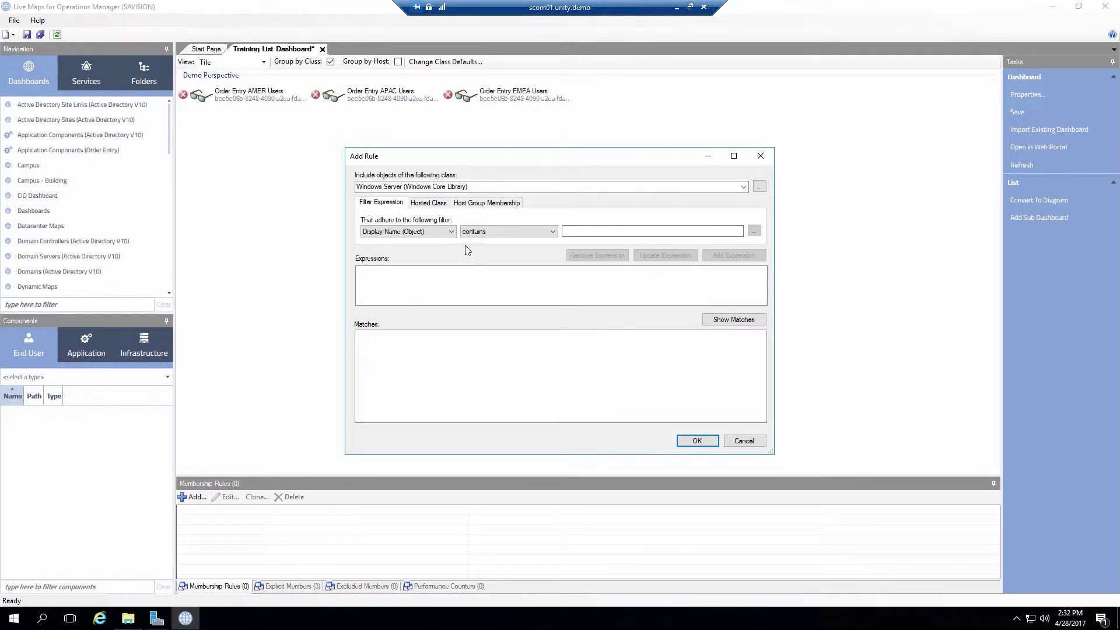
pyautogui.click(570, 231)
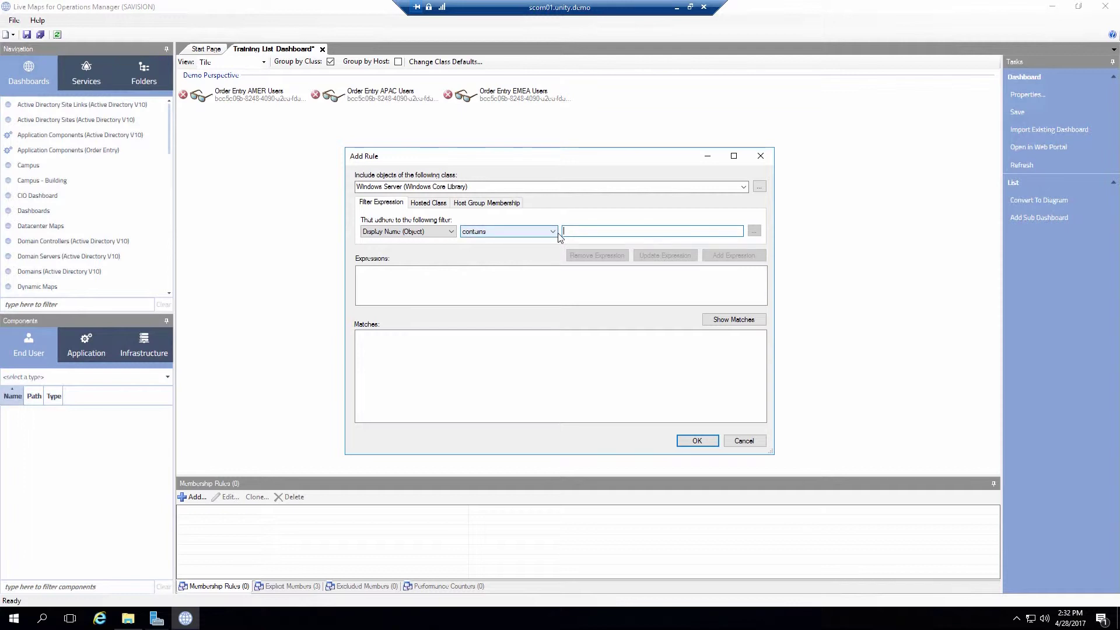
pyautogui.write('unity')
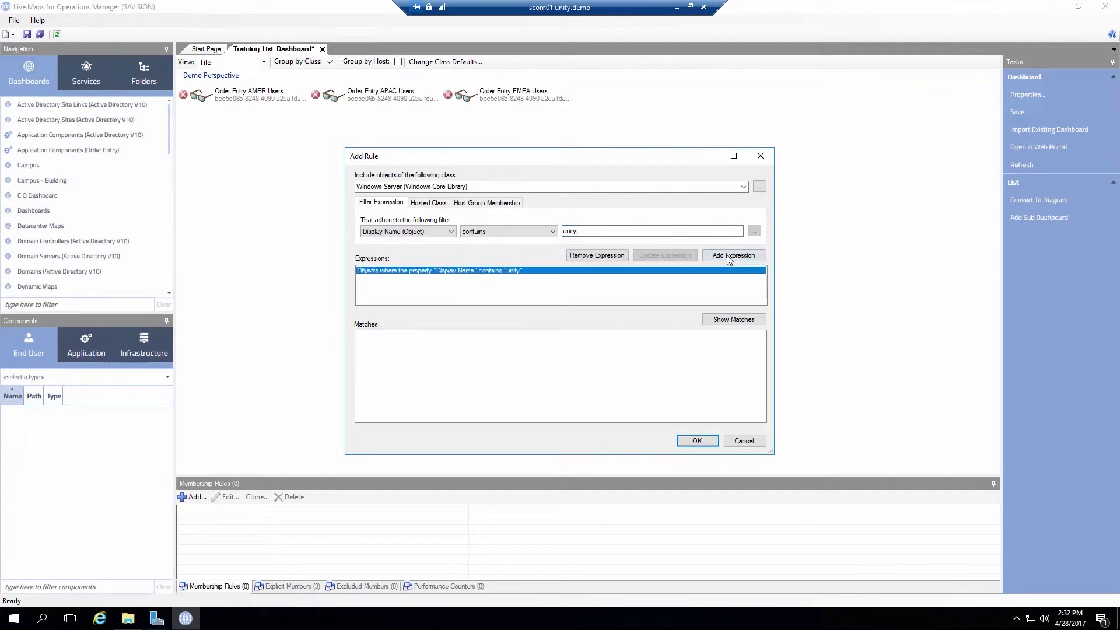
pyautogui.click(729, 257)
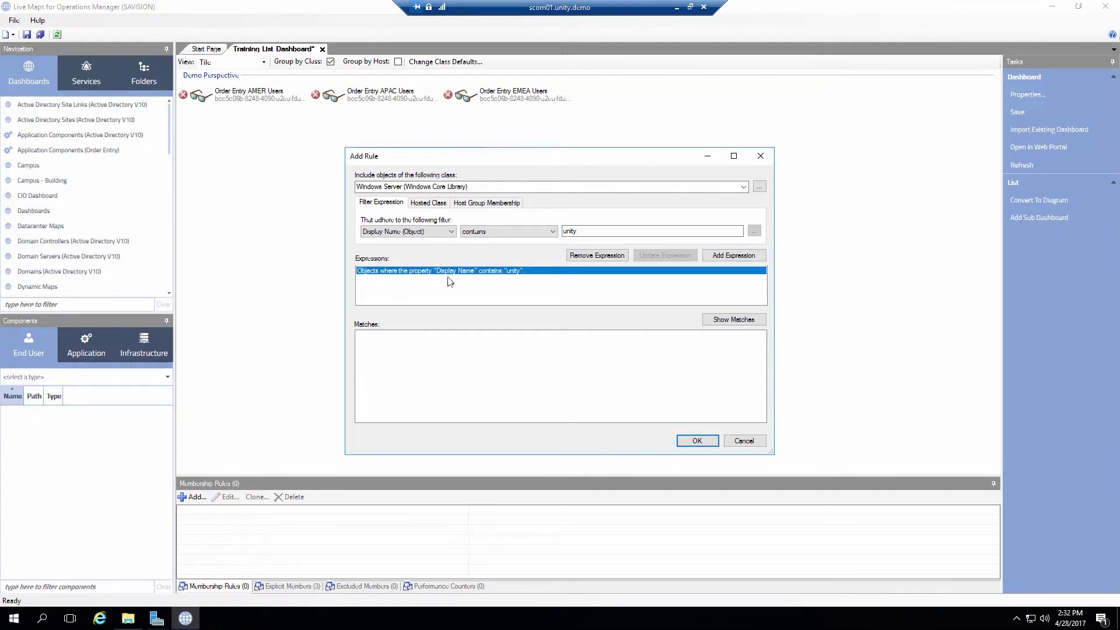
pyautogui.click(728, 324)
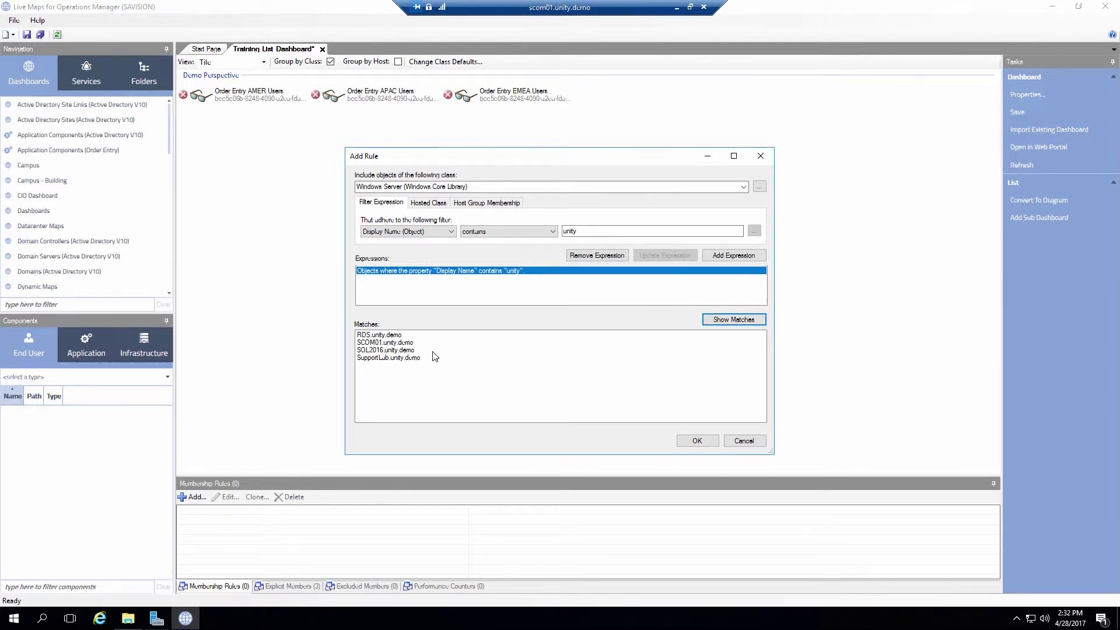
pyautogui.click(698, 441)
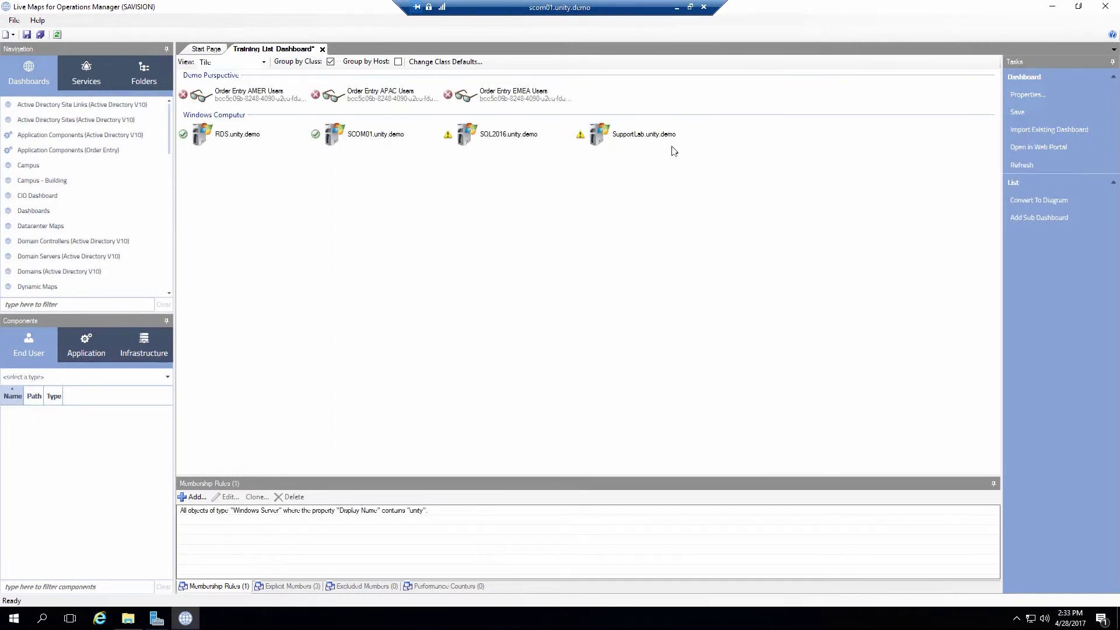
pyautogui.moveTo(675, 150)
# Step: Draft a Windows Operating System rule where host Display Name contains 'scom', previewing one match
pyautogui.click(198, 497)
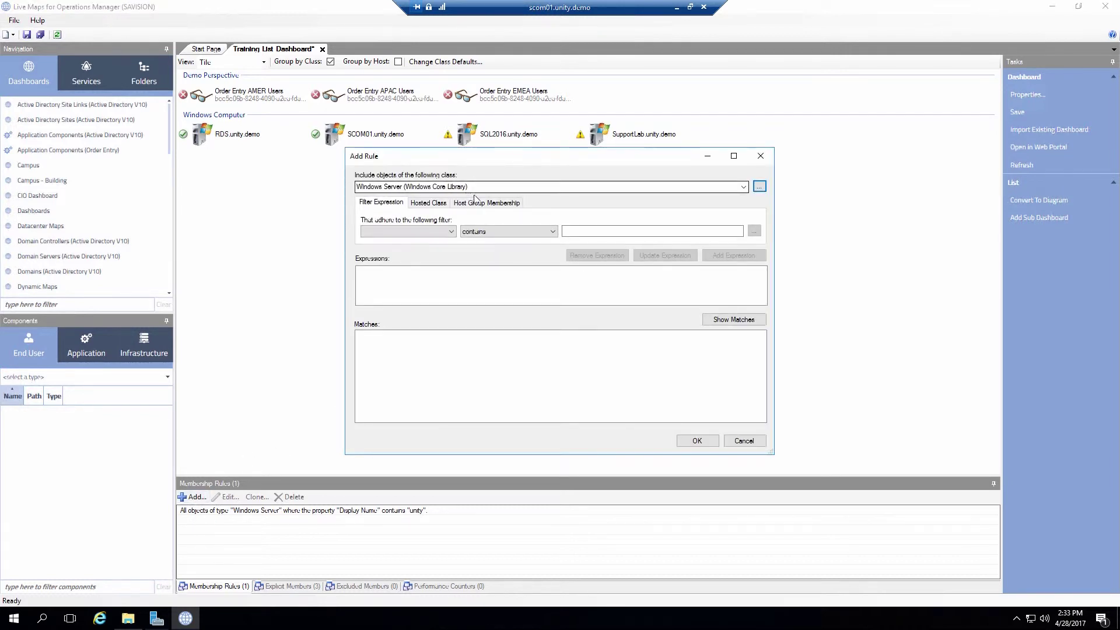
pyautogui.write('Windows op')
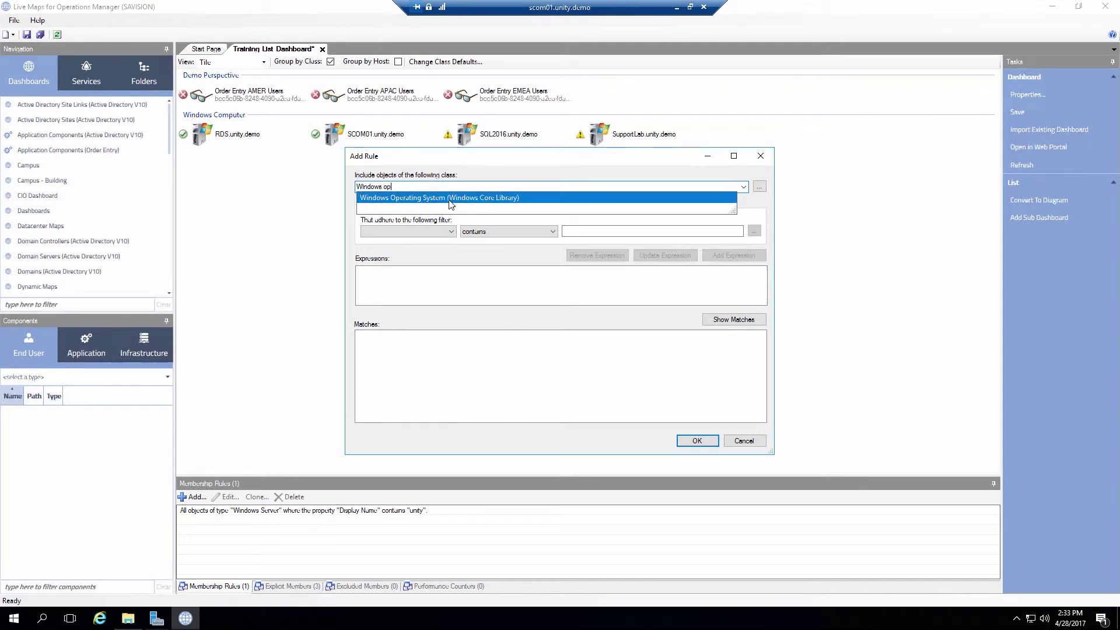
pyautogui.click(449, 198)
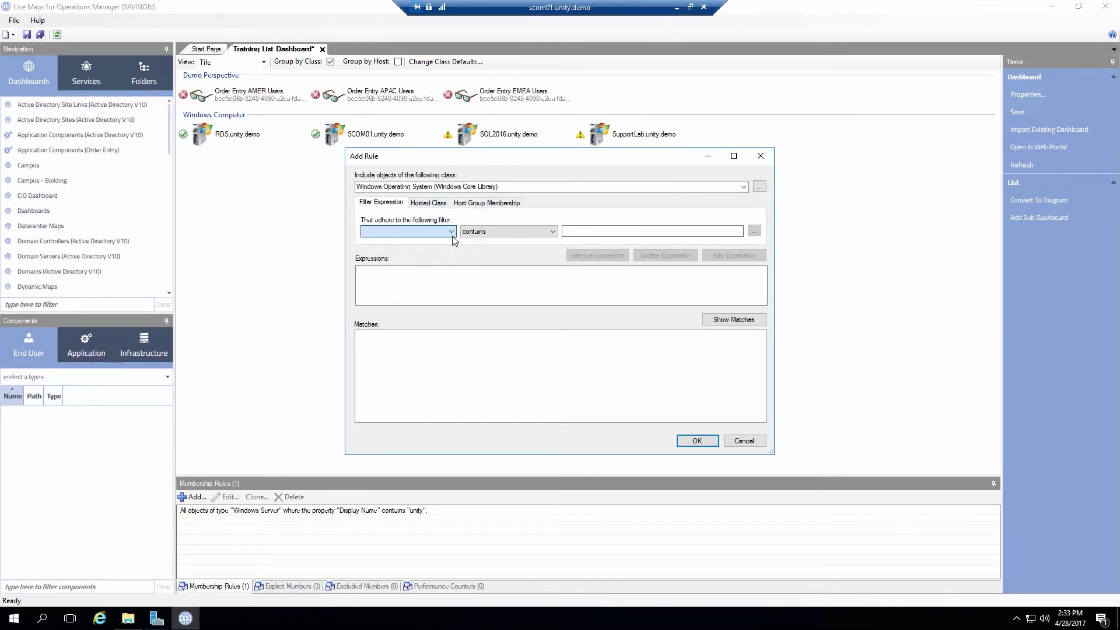
pyautogui.click(451, 232)
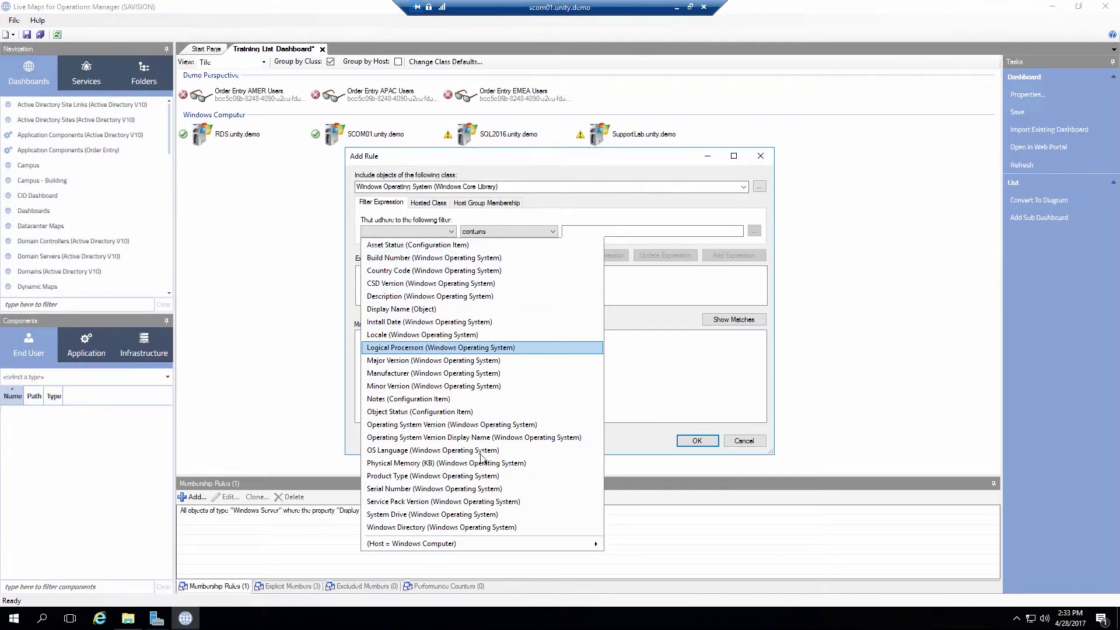
pyautogui.moveTo(517, 552)
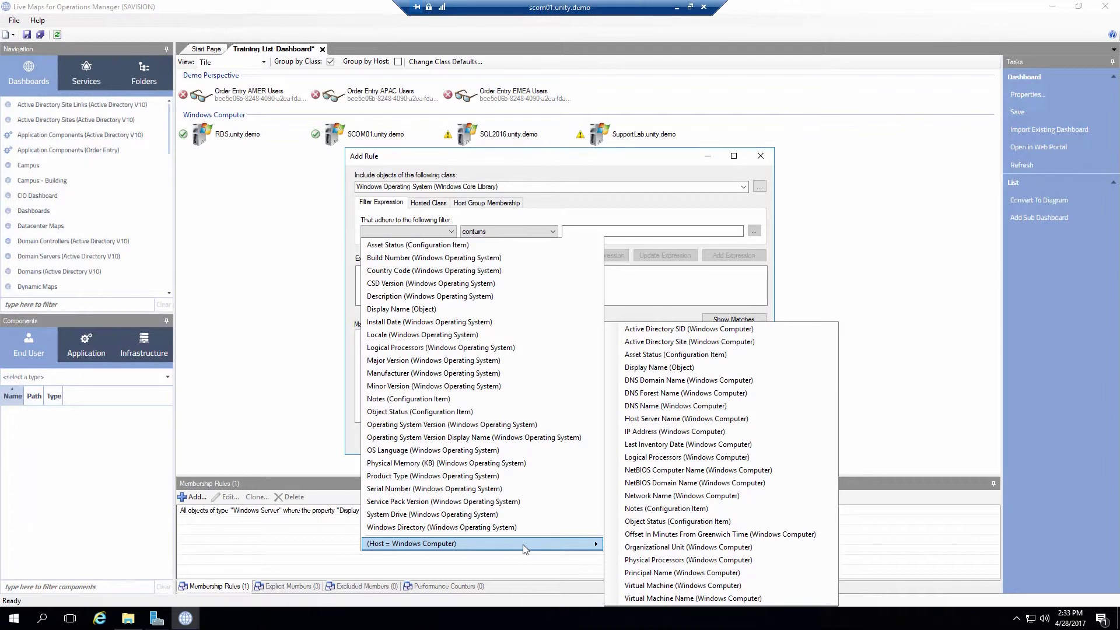
pyautogui.click(658, 369)
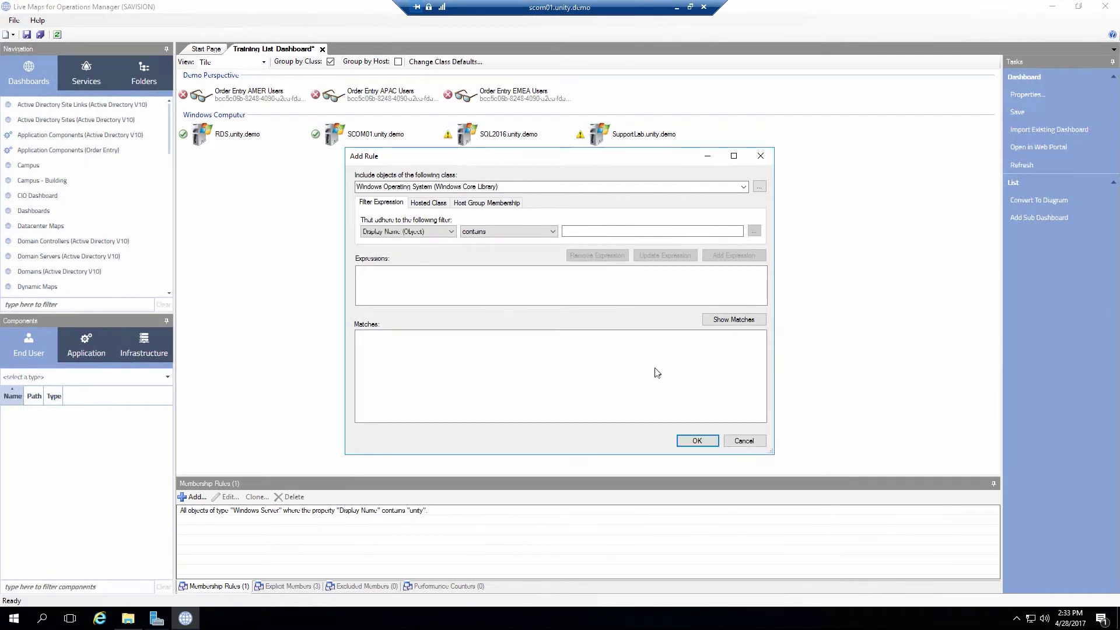
pyautogui.click(572, 228)
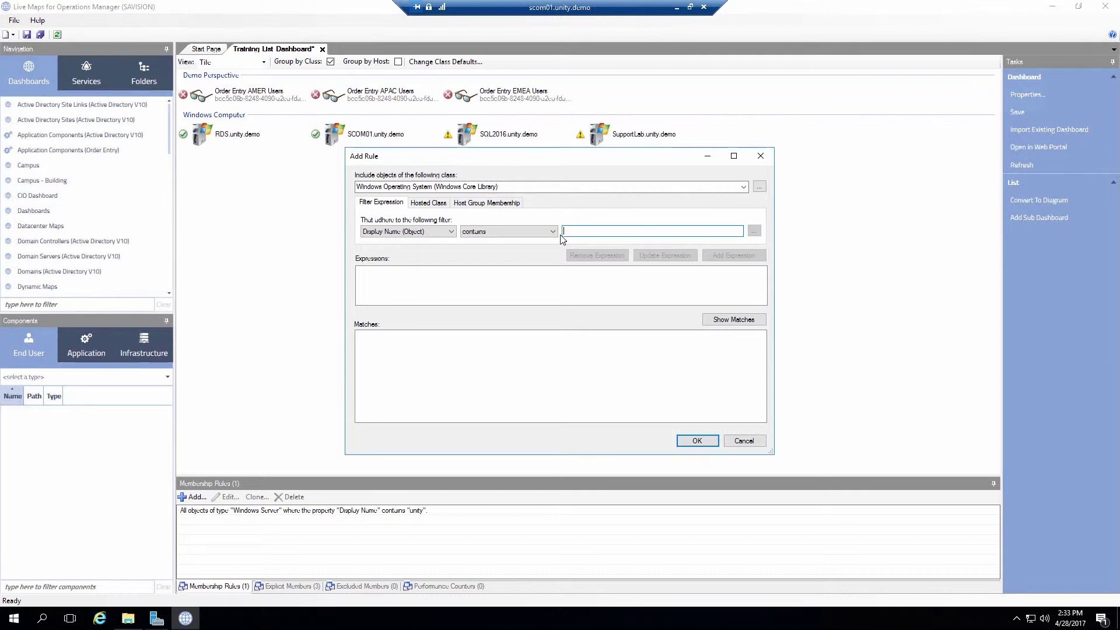
pyautogui.write('scom')
pyautogui.click(733, 256)
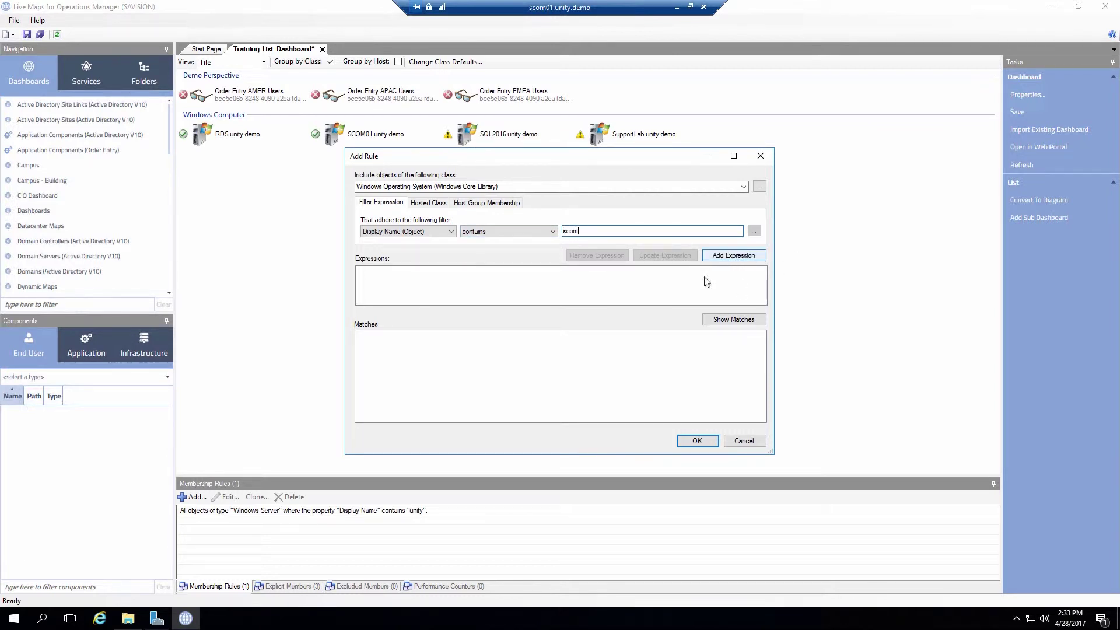
pyautogui.click(733, 319)
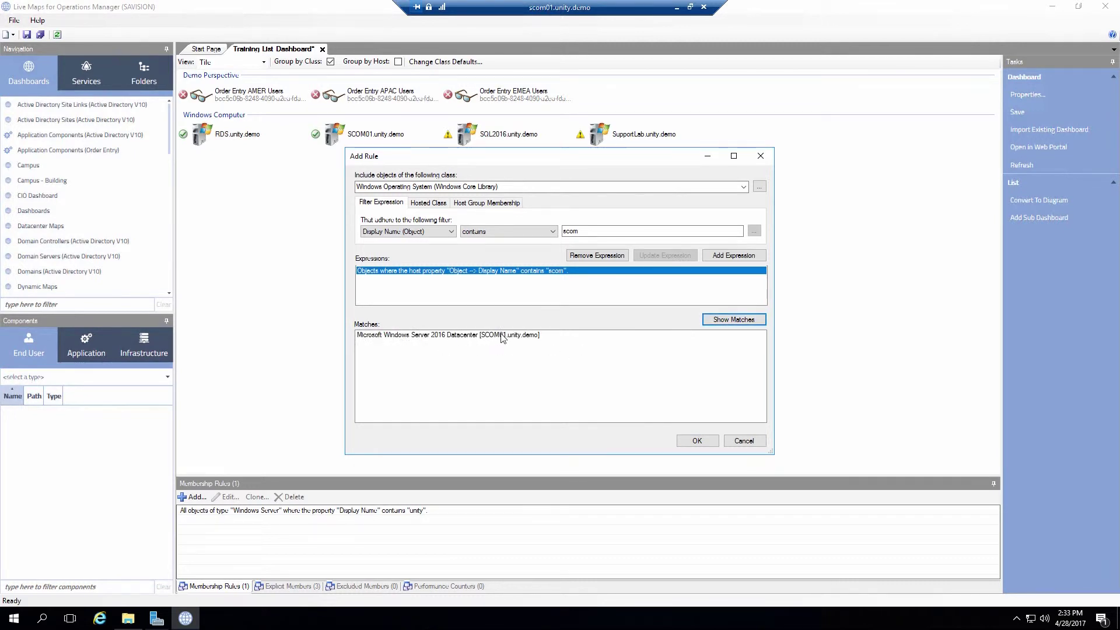
# Step: Save the scom rule and group the dashboard objects by host instead of class
pyautogui.click(704, 442)
pyautogui.moveTo(248, 180)
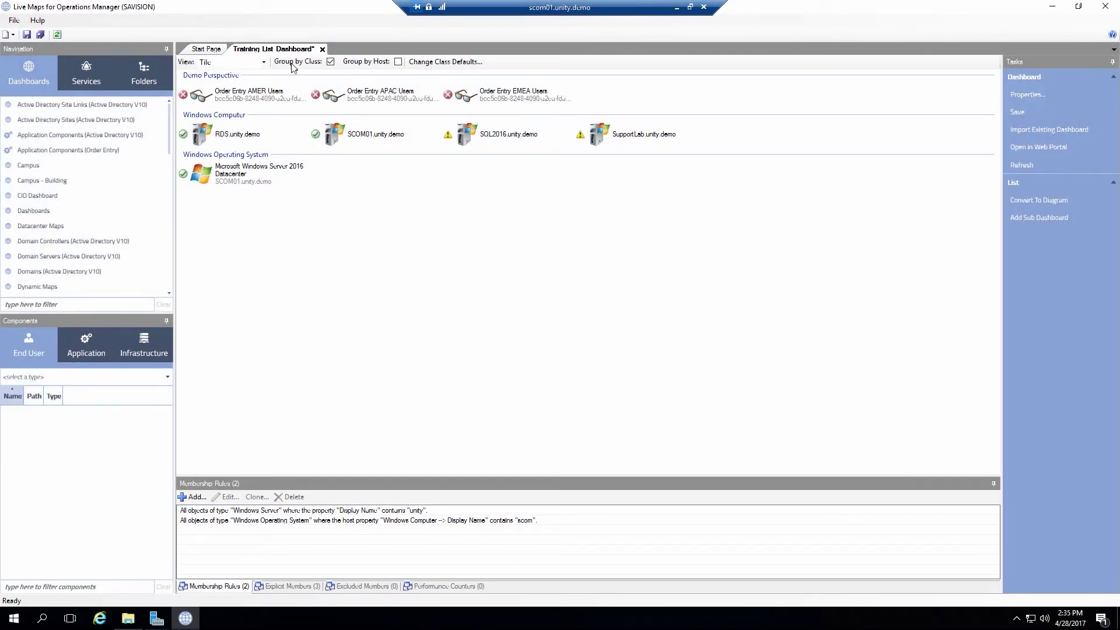
pyautogui.click(398, 62)
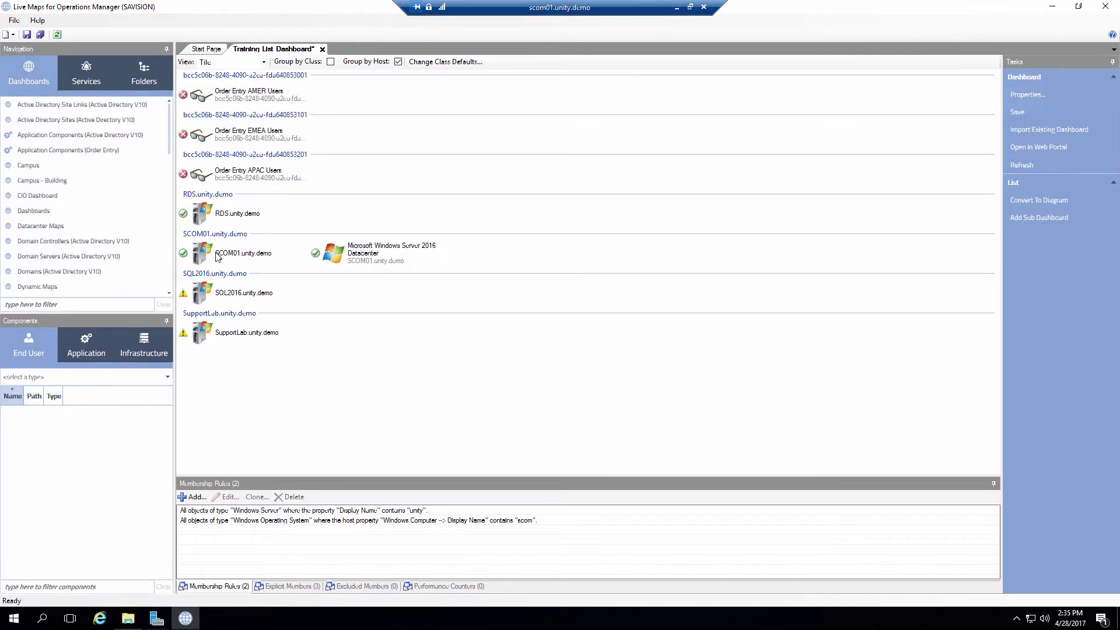
pyautogui.moveTo(392, 262)
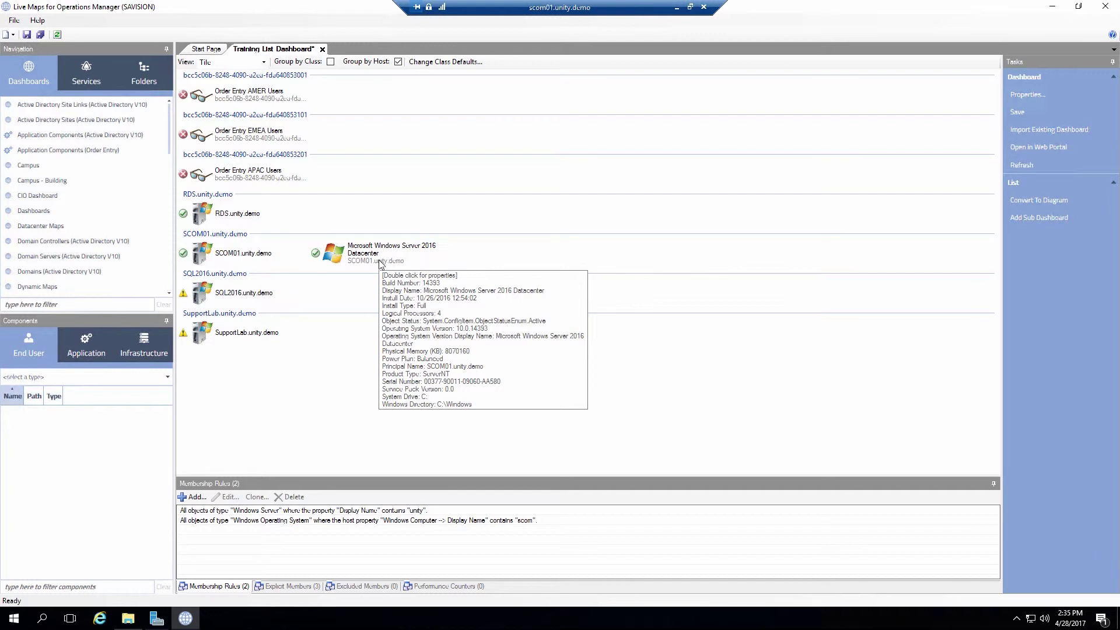
# Step: Make Principal Name the default label for Windows Operating System objects, e.g. SCOM01.unity.demo
pyautogui.click(448, 64)
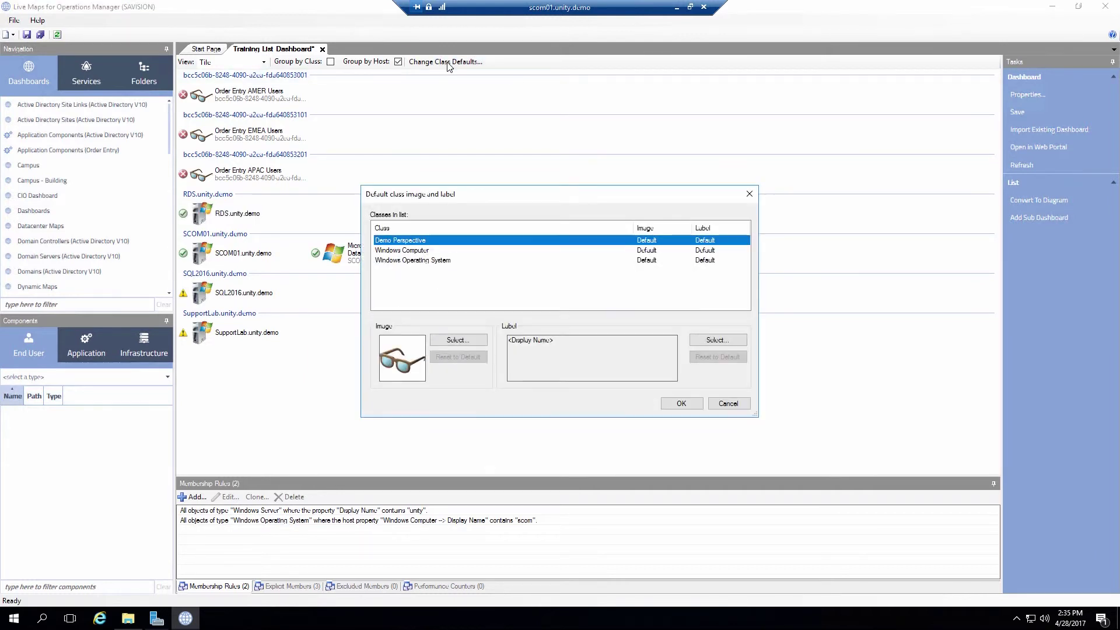
pyautogui.click(417, 261)
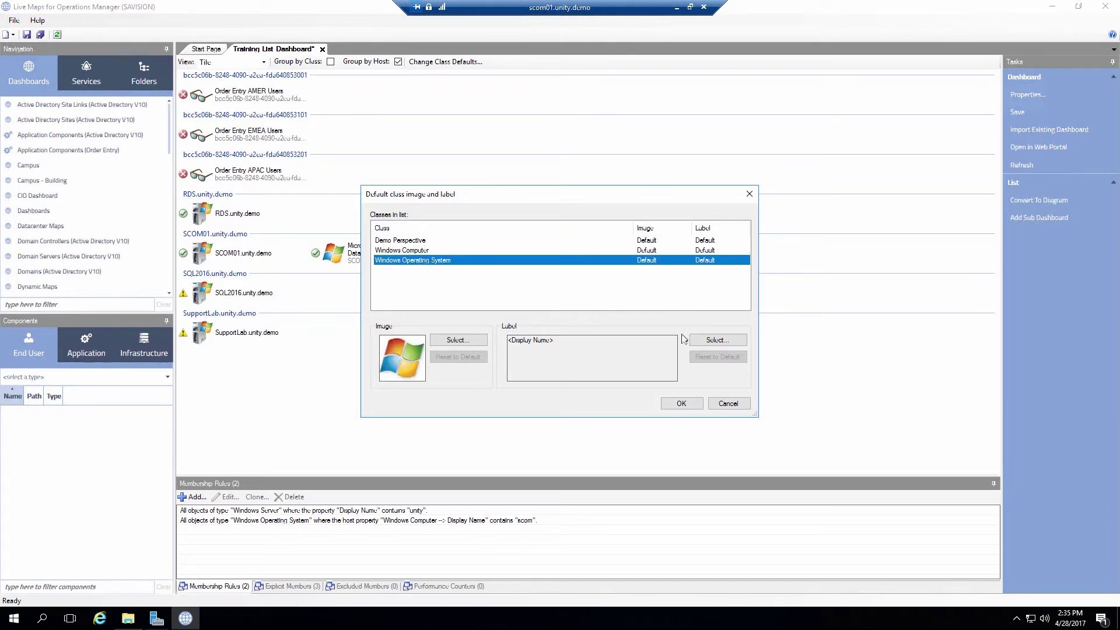
pyautogui.click(717, 342)
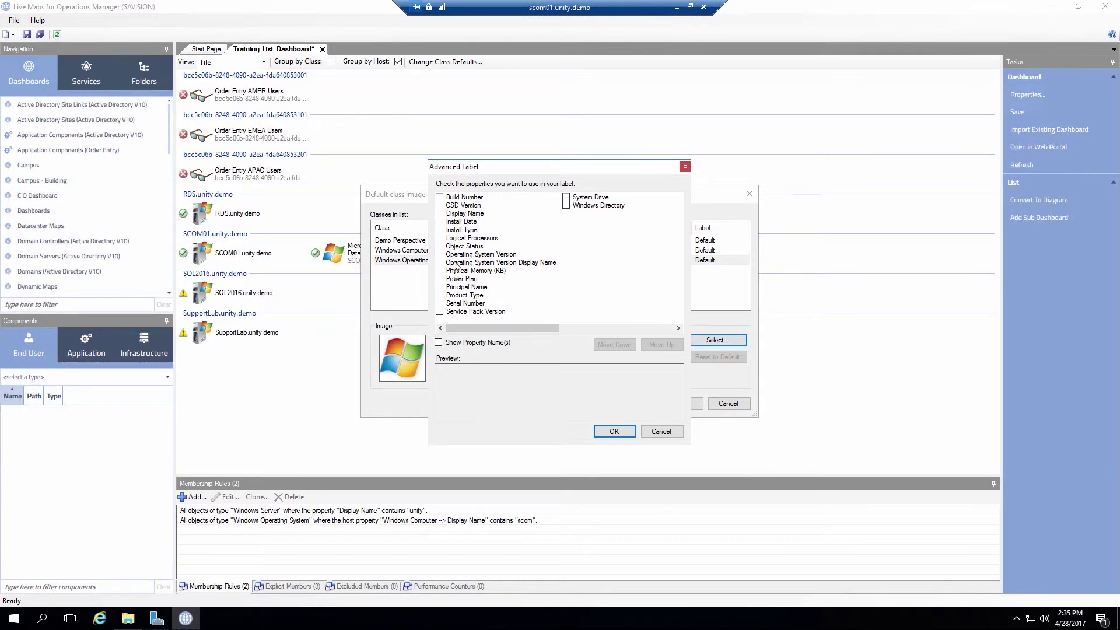
pyautogui.click(440, 287)
pyautogui.click(614, 431)
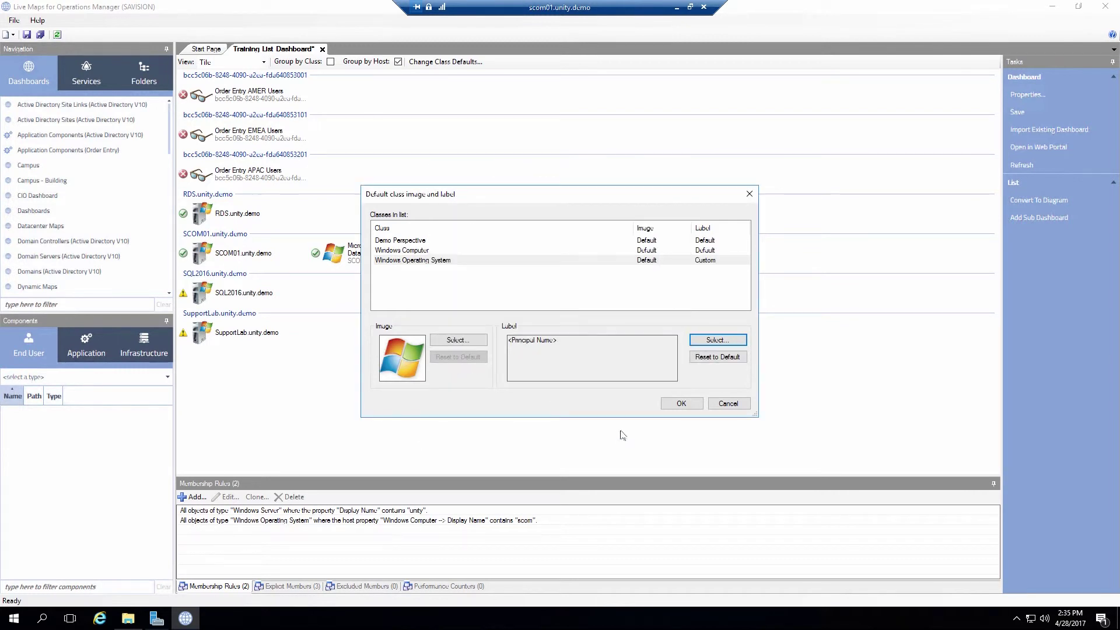
pyautogui.click(678, 402)
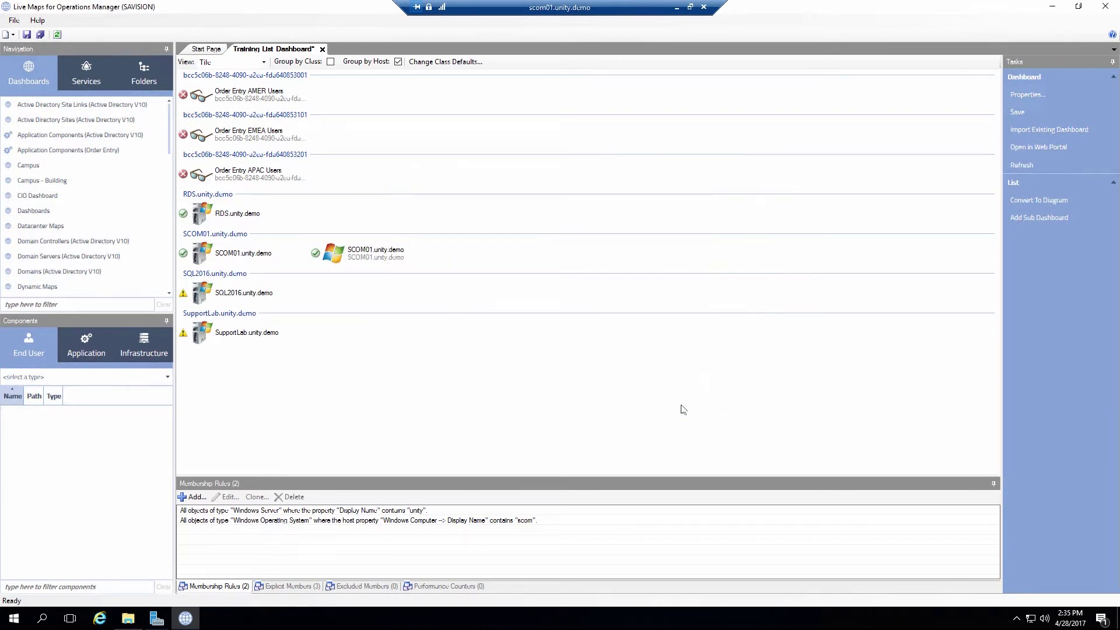
# Step: Label Windows Computer objects with Display Name plus IP Address, e.g. RDS.unity.demo 192.168.3.103
pyautogui.click(439, 62)
pyautogui.click(411, 250)
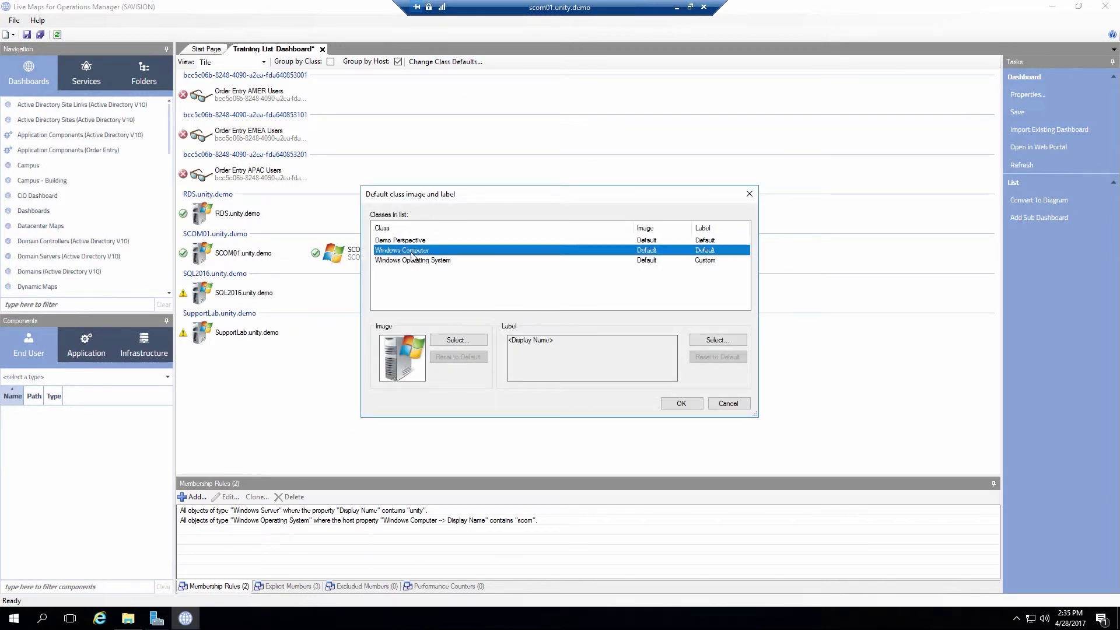
pyautogui.click(712, 340)
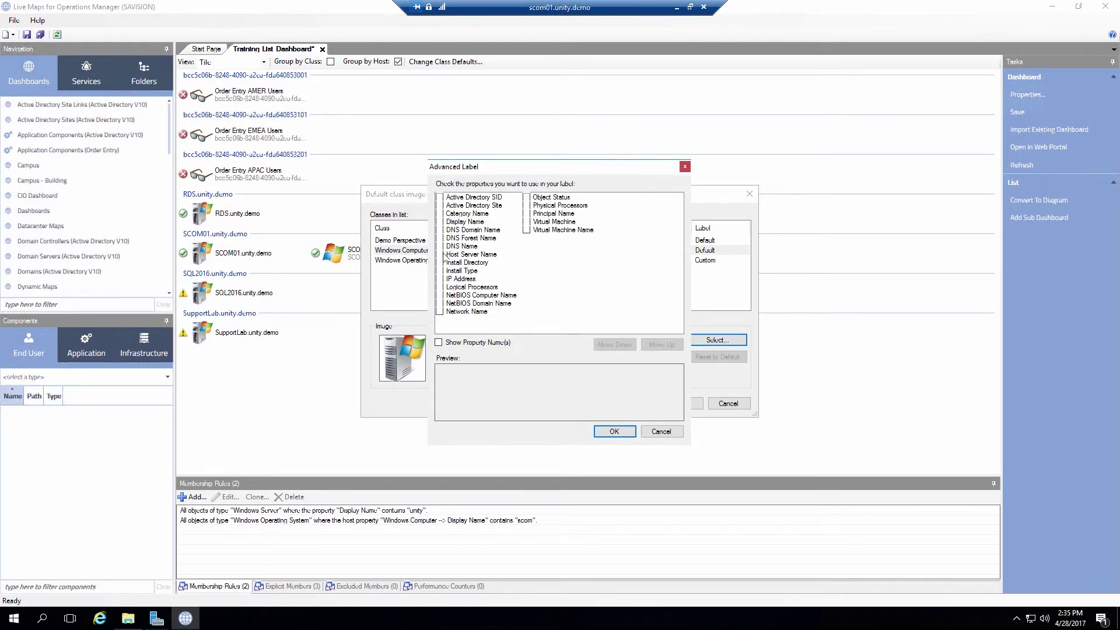
pyautogui.click(439, 222)
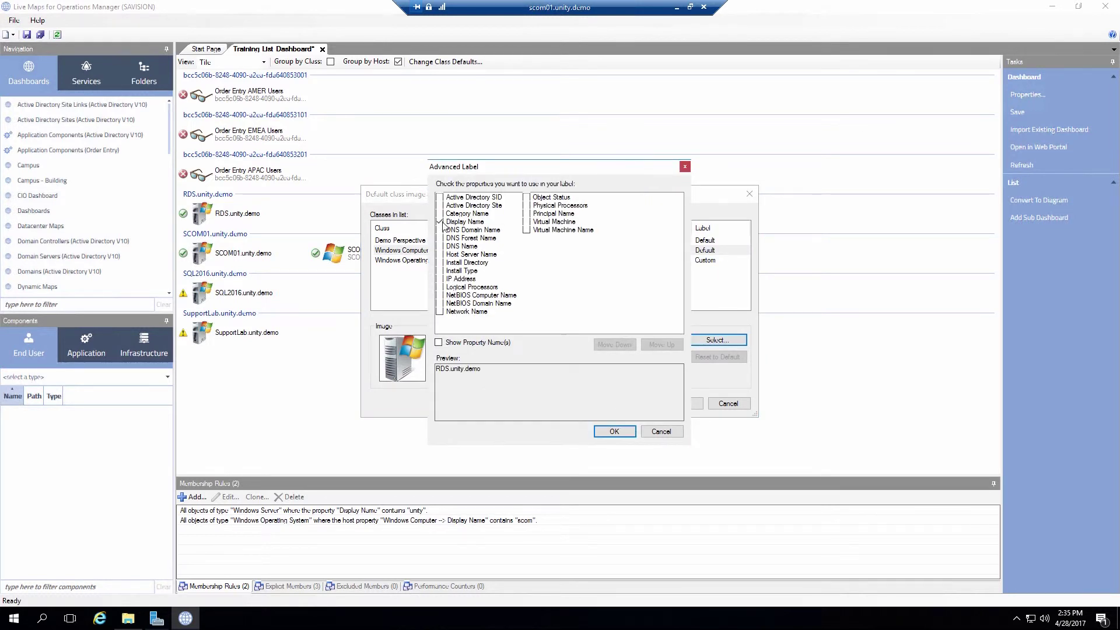
pyautogui.click(439, 280)
pyautogui.click(614, 432)
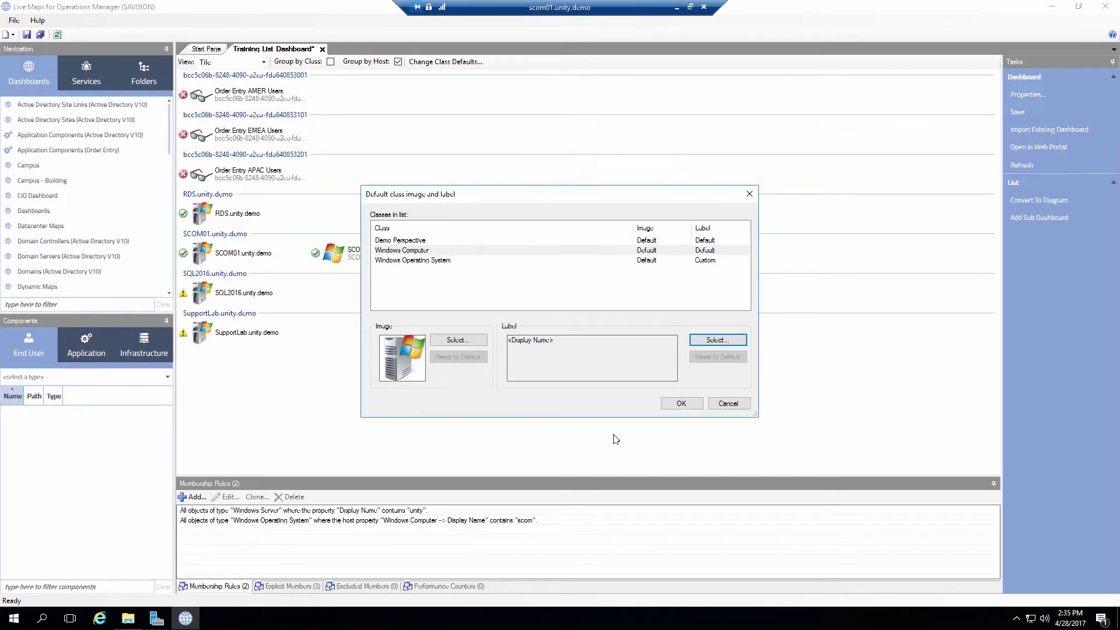
pyautogui.click(681, 403)
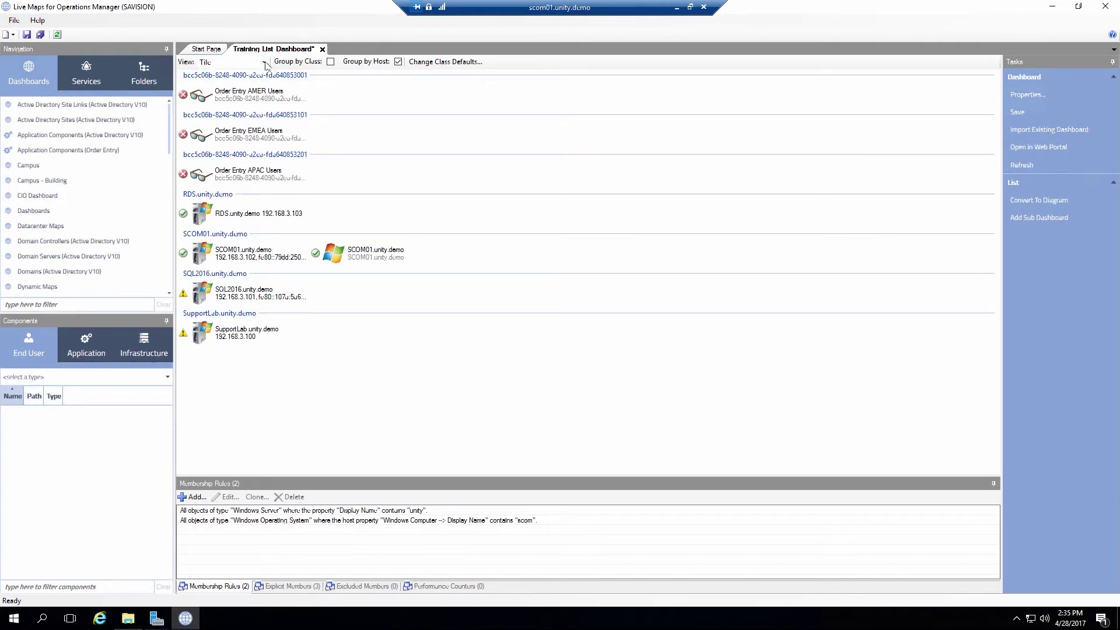
# Step: Preview the List and Details layouts, return to Tile view, and save the Training List Dashboard
pyautogui.click(233, 62)
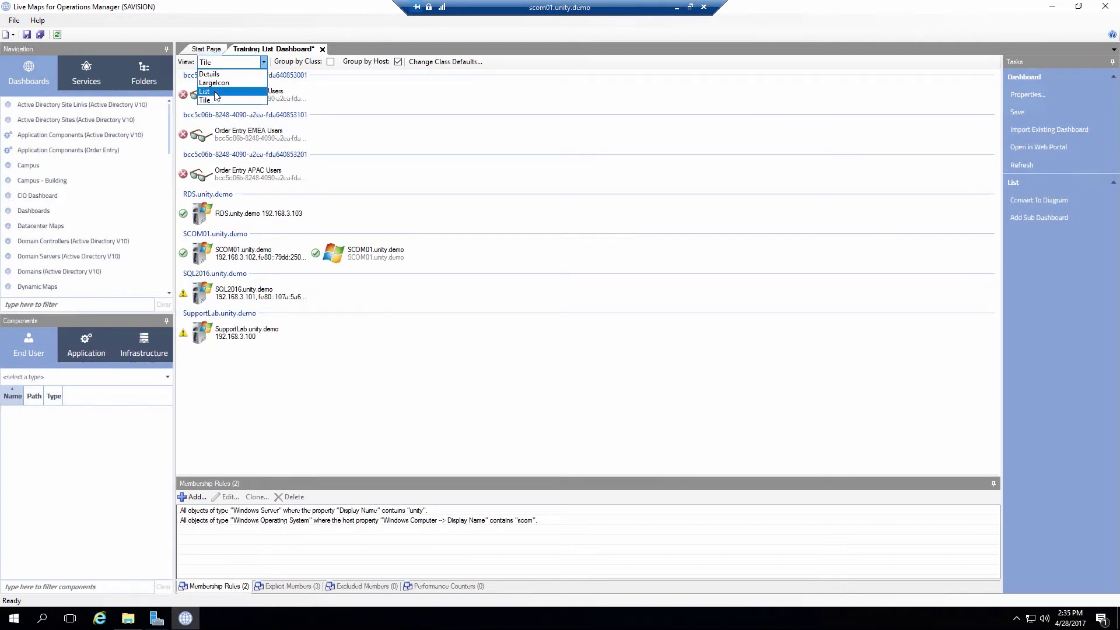
pyautogui.click(215, 92)
pyautogui.click(262, 62)
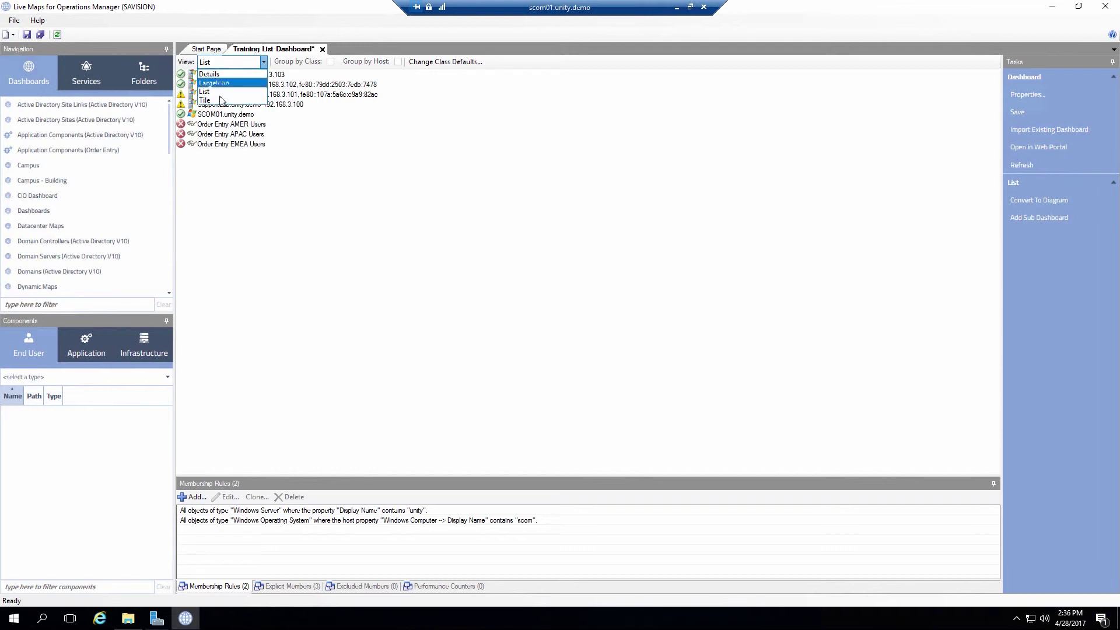
pyautogui.click(224, 72)
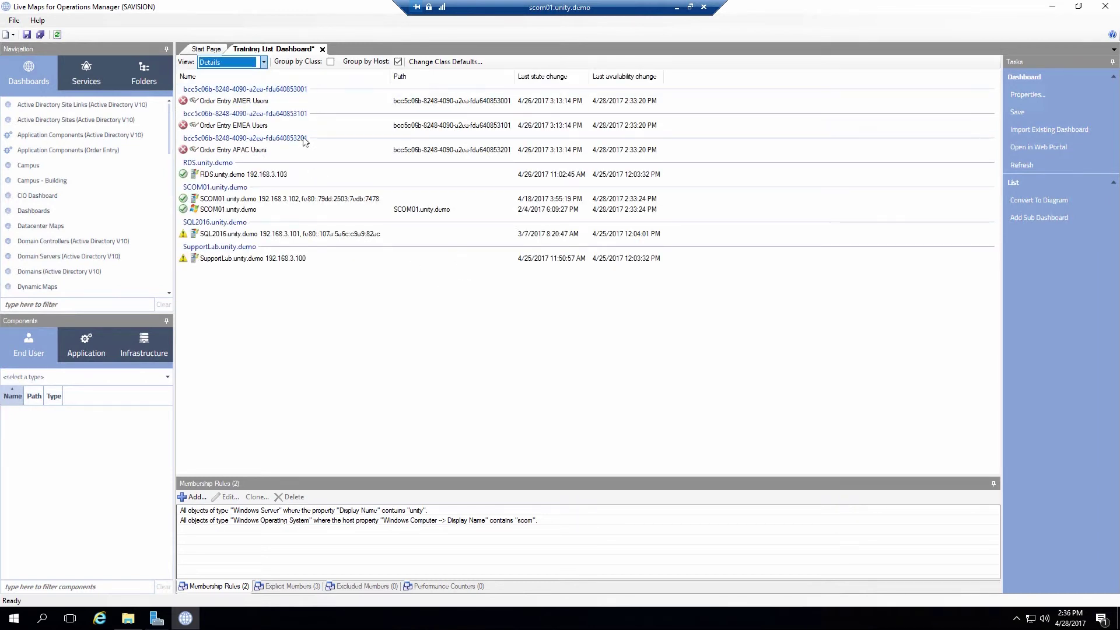
pyautogui.click(264, 63)
pyautogui.click(234, 99)
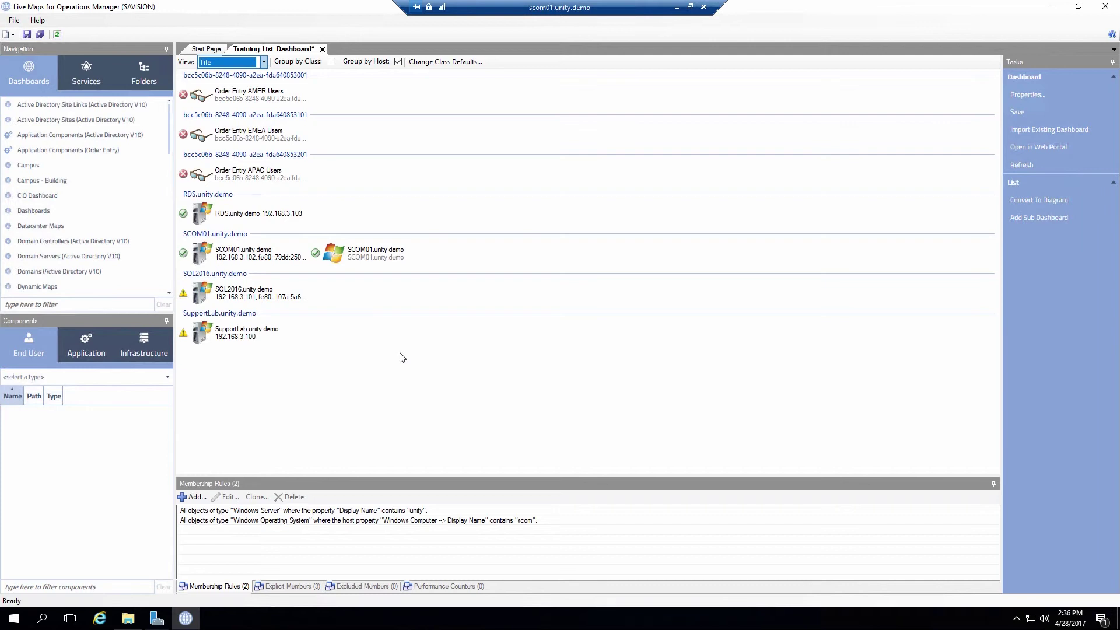
pyautogui.click(1028, 115)
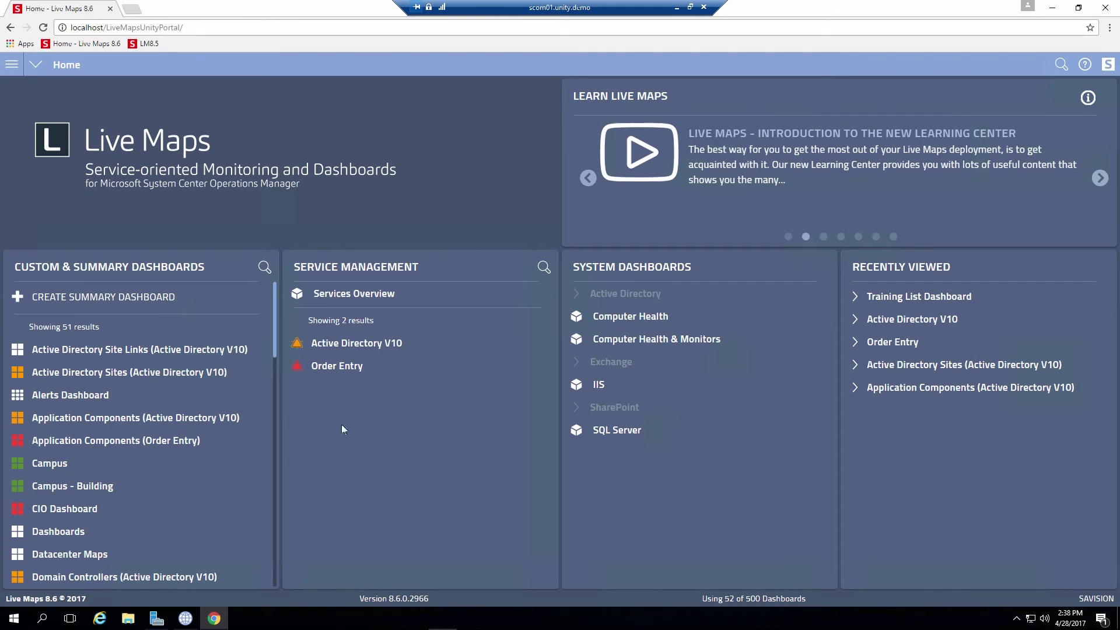
# Step: Search the custom dashboards for 'train' and open Training List Dashboard in the portal
pyautogui.click(264, 267)
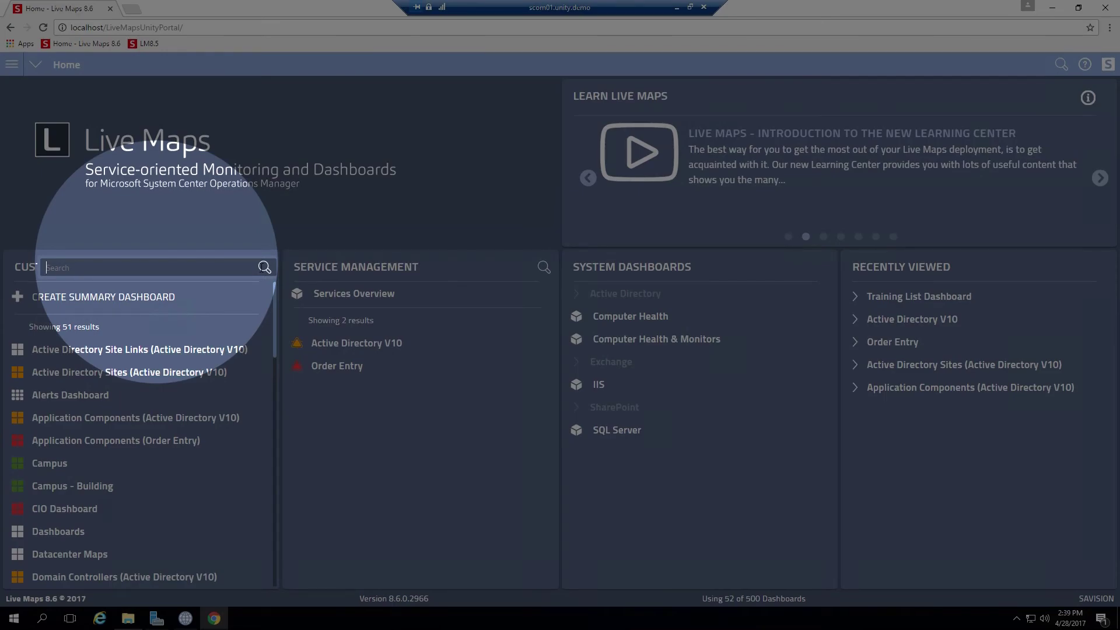
pyautogui.write('trai')
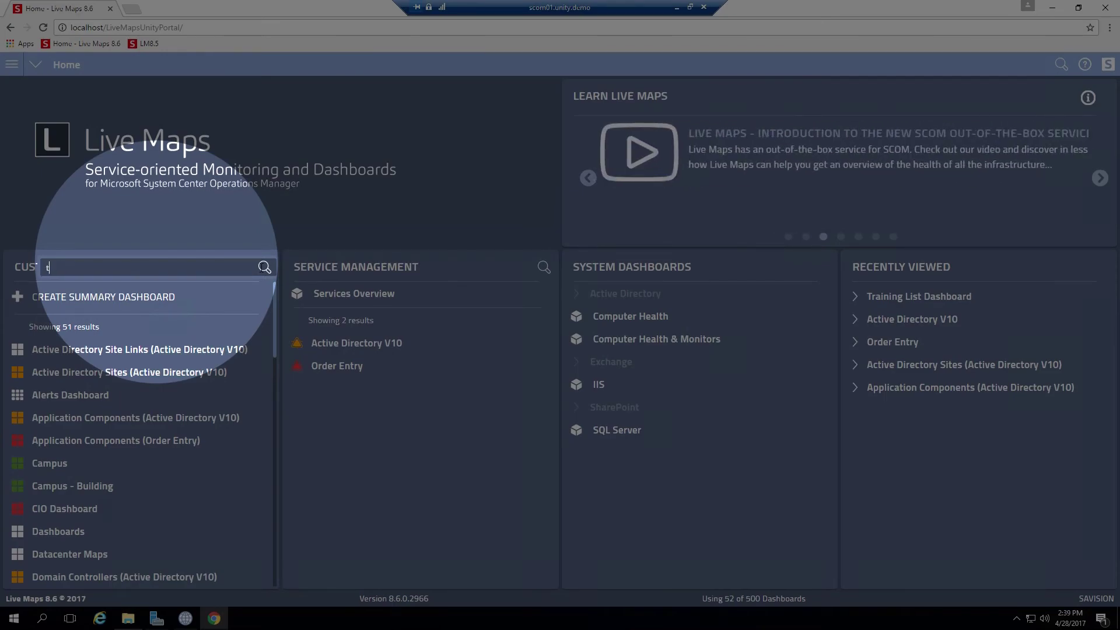
pyautogui.write('n')
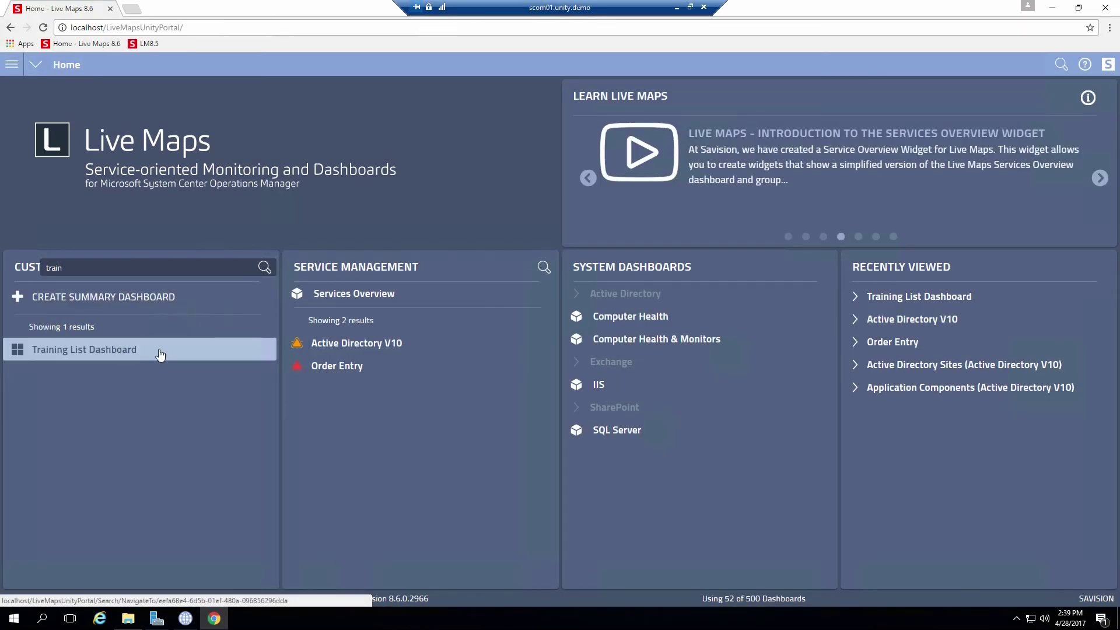
pyautogui.click(160, 354)
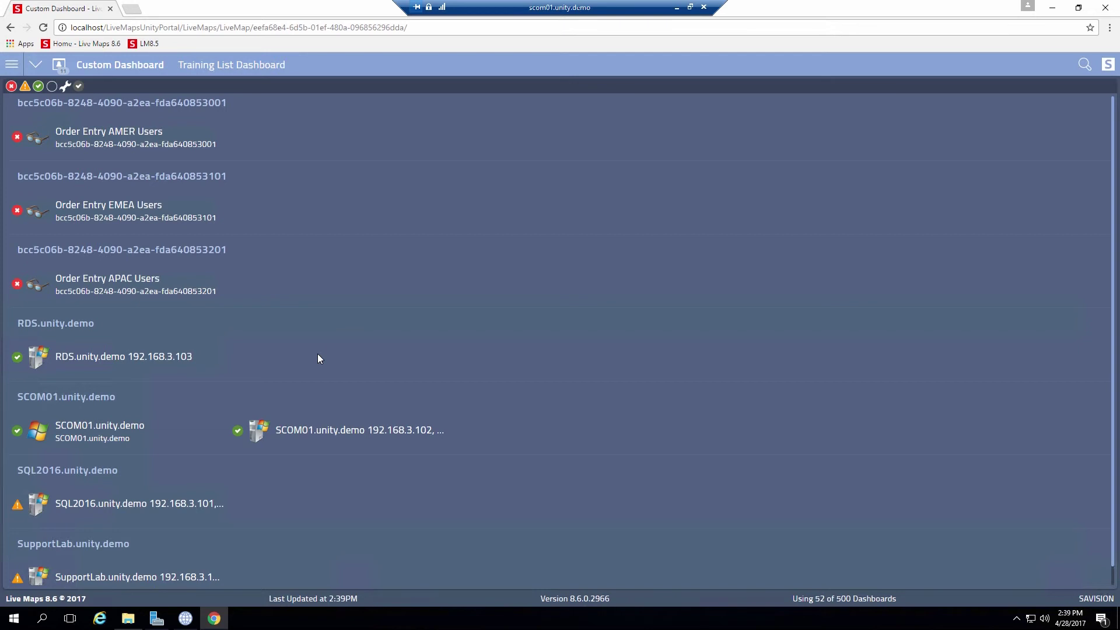
pyautogui.scroll(-1, 297, 350)
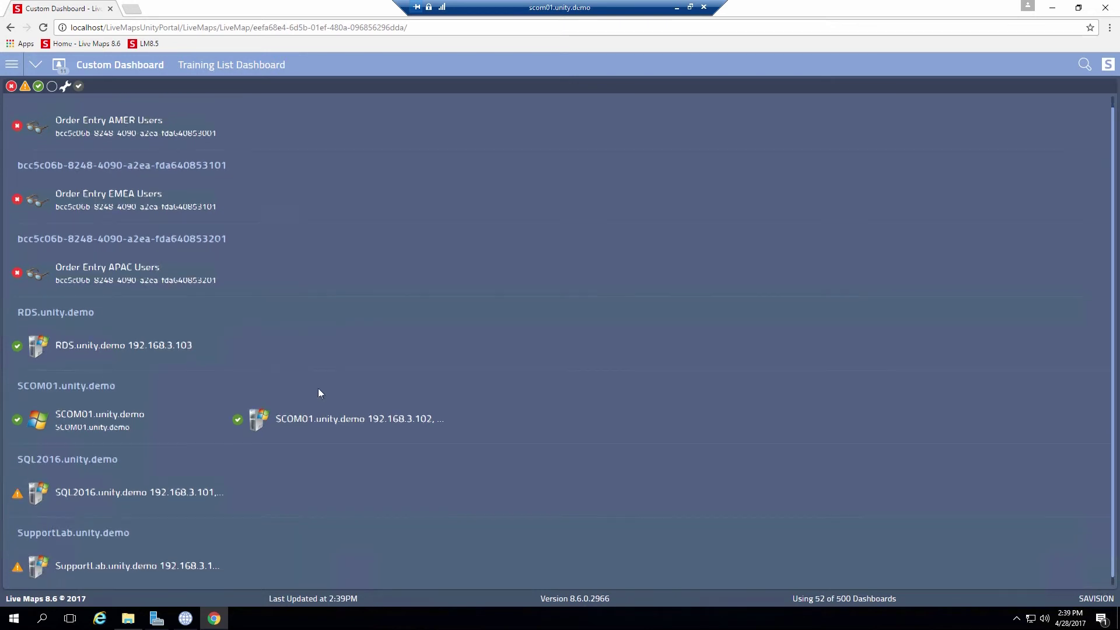
pyautogui.scroll(1, 248, 274)
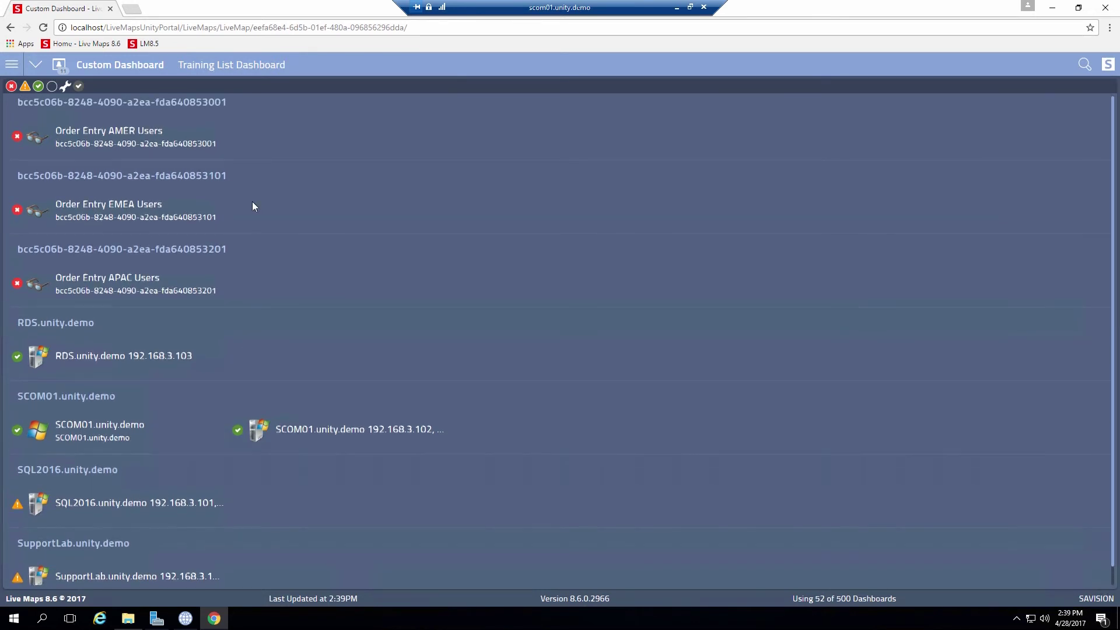
pyautogui.click(39, 86)
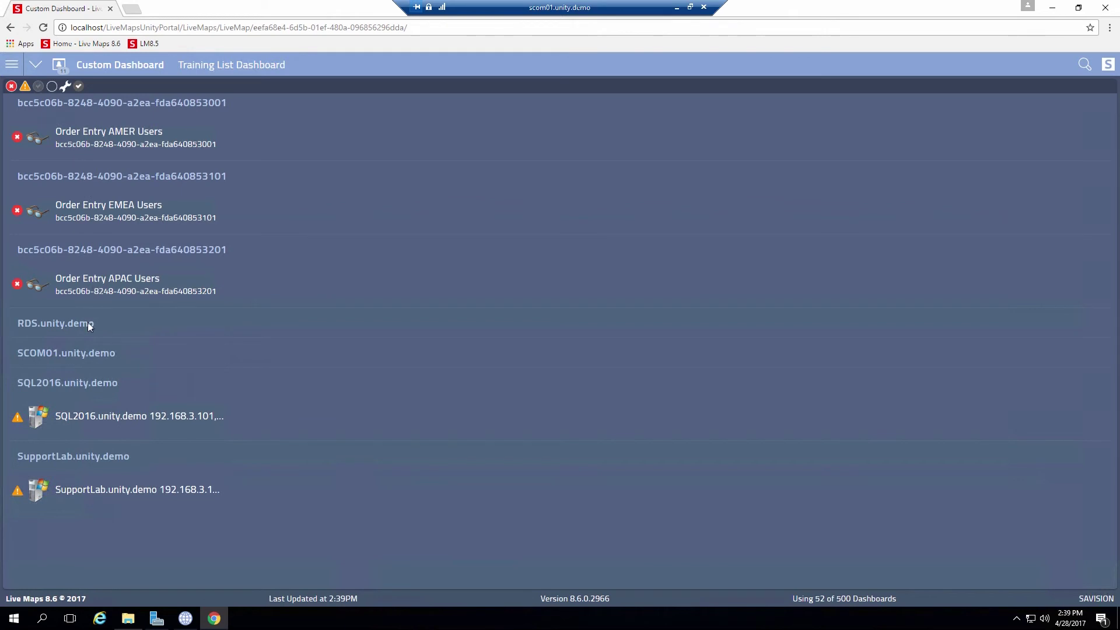
pyautogui.click(39, 87)
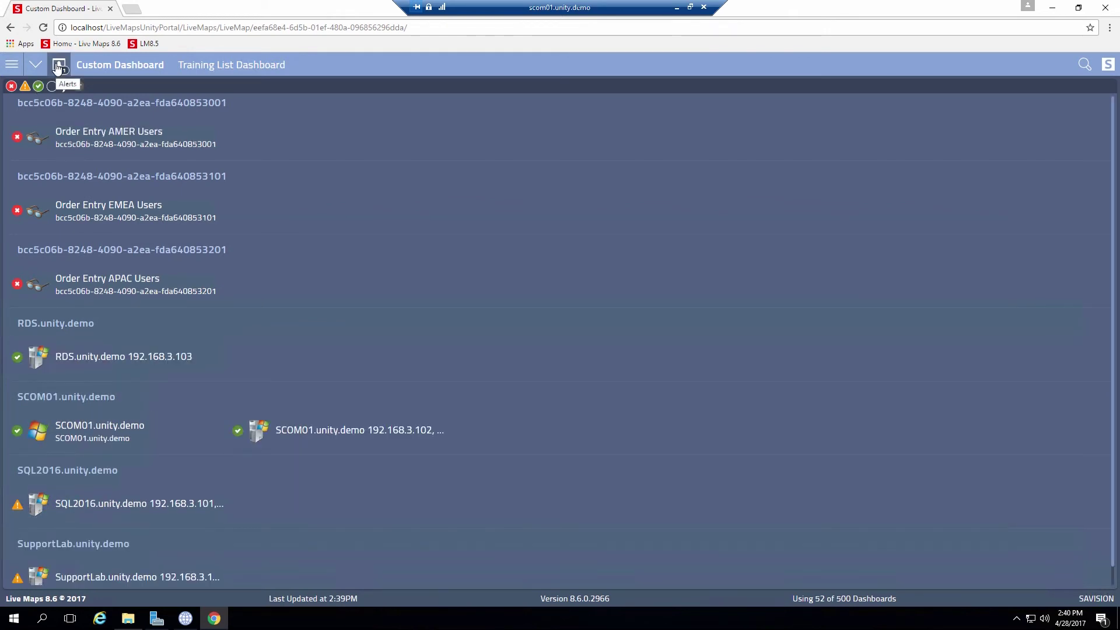
pyautogui.click(58, 66)
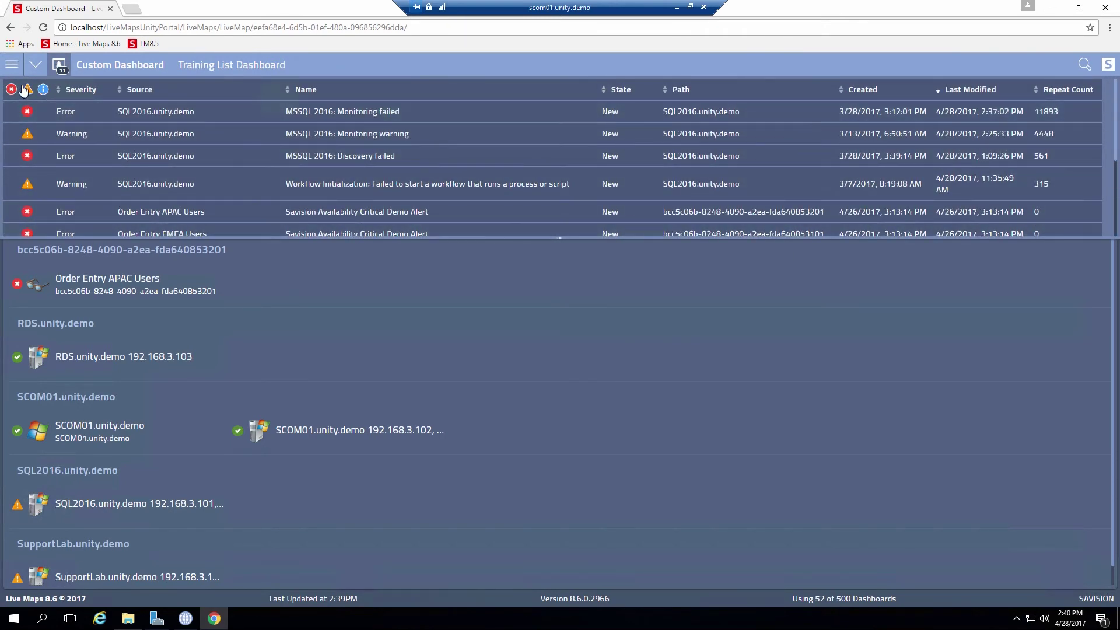
pyautogui.click(43, 90)
pyautogui.click(27, 90)
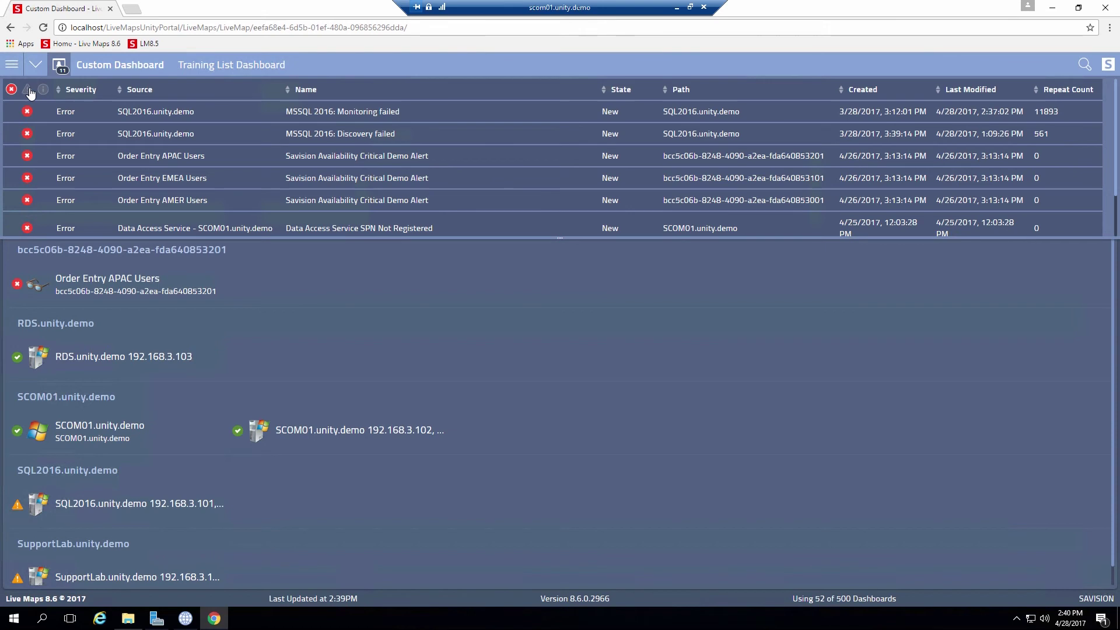
pyautogui.doubleClick(319, 158)
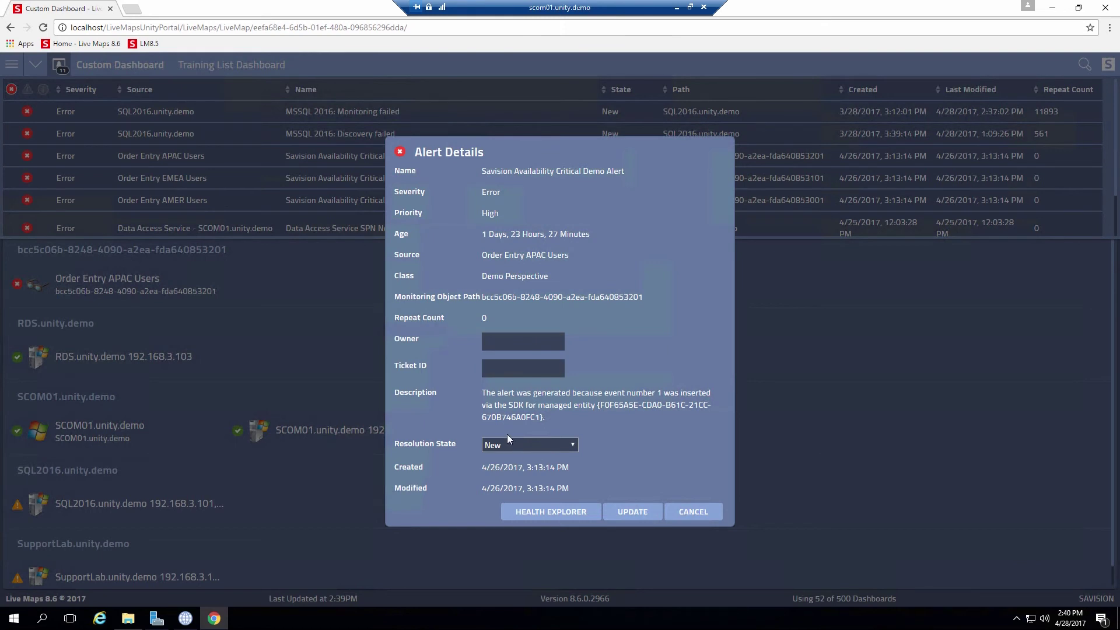
pyautogui.click(692, 512)
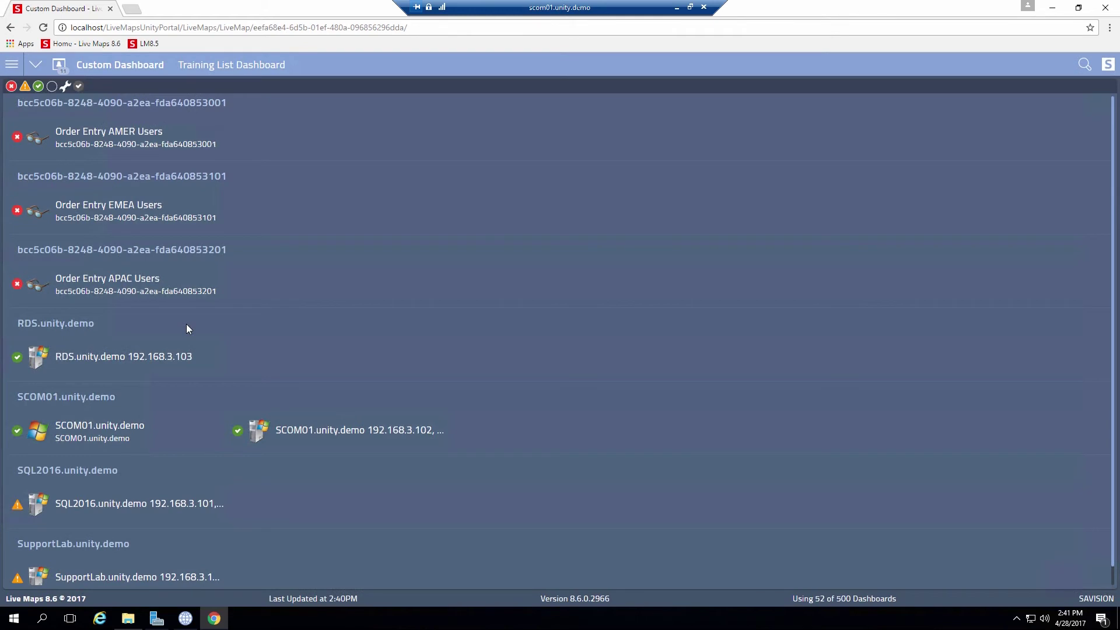
# Step: Show the Tasks submenu for the RDS.unity.demo server from its context menu
pyautogui.rightClick(92, 357)
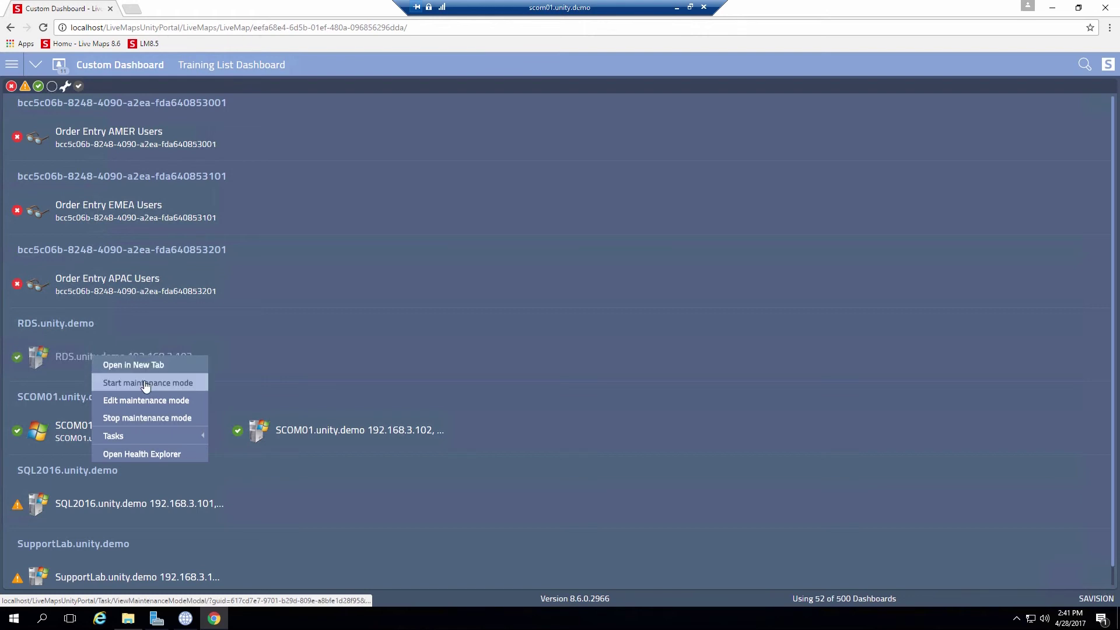
pyautogui.click(146, 438)
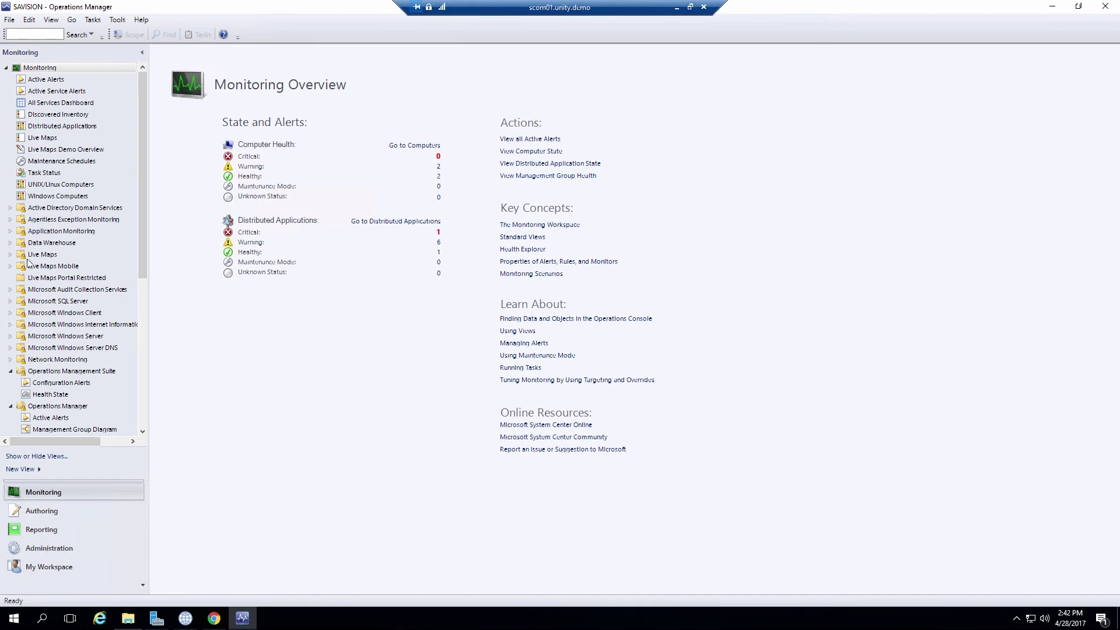
# Step: Expand the Live Maps folder in Monitoring and open Training List Dashboard
pyautogui.click(11, 254)
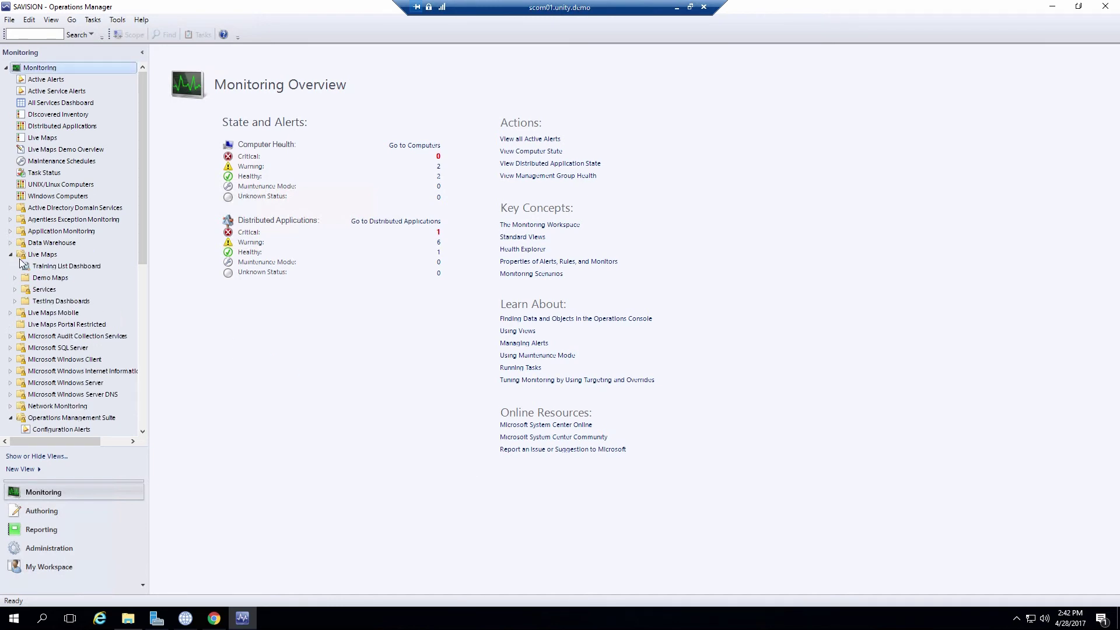
pyautogui.click(63, 271)
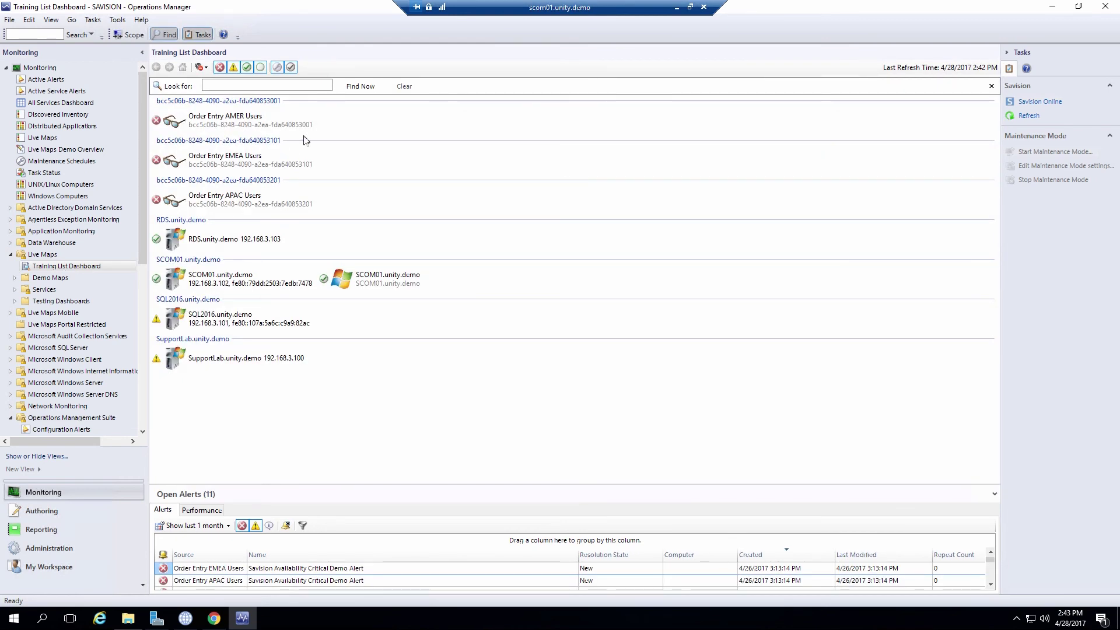
# Step: Toggle the healthy filter, check RDS.unity.demo's menu, then drag the Open Alerts splitter upward
pyautogui.click(246, 67)
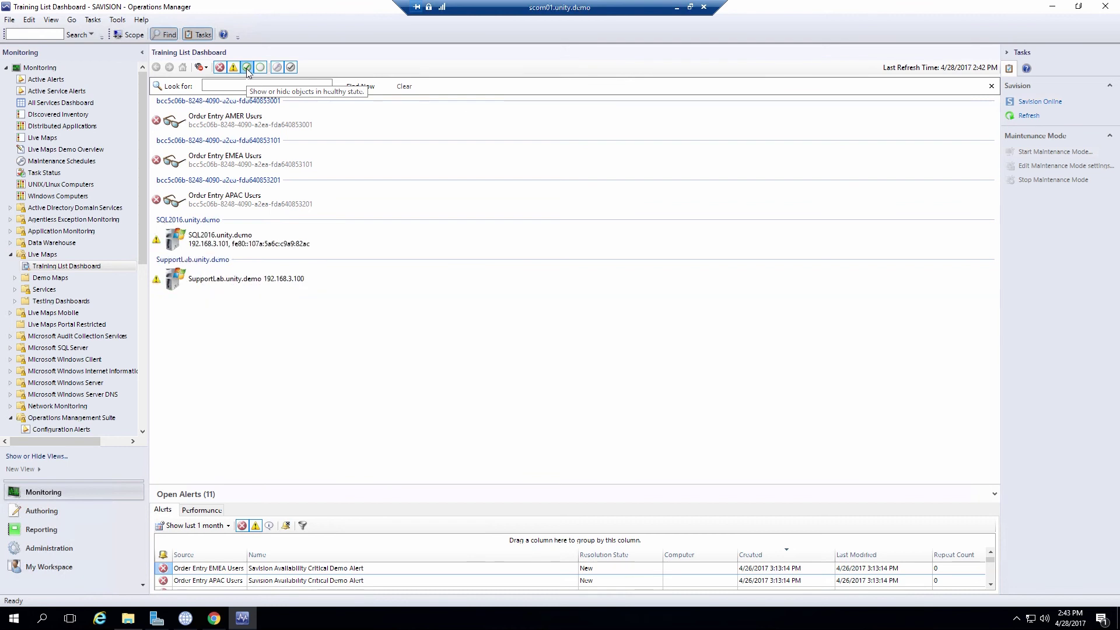
pyautogui.click(247, 67)
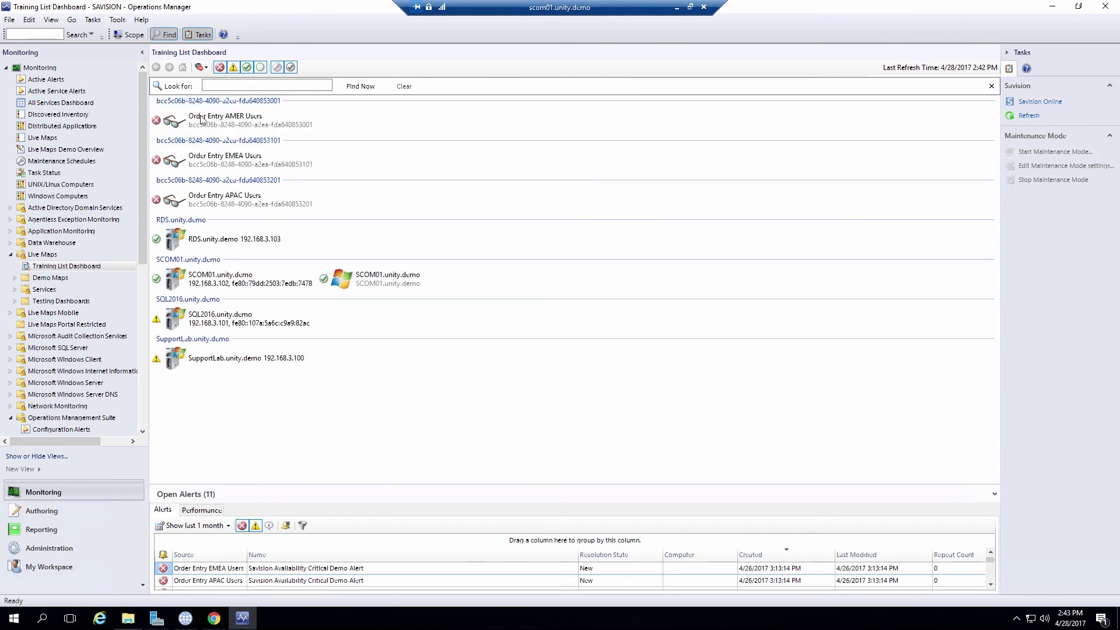
pyautogui.rightClick(204, 239)
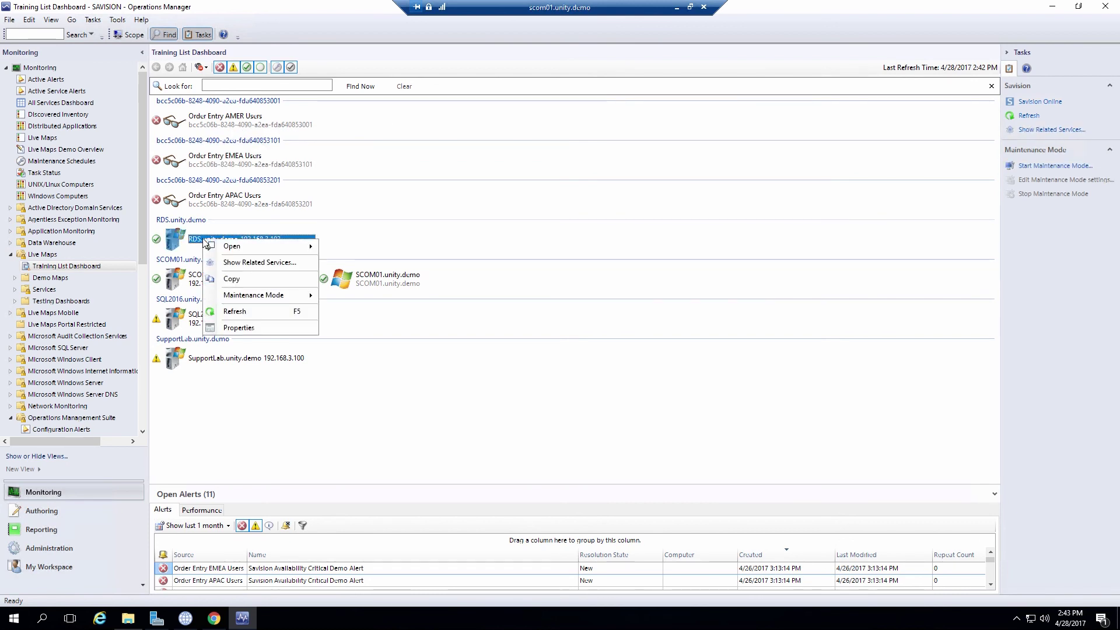
pyautogui.moveTo(257, 255)
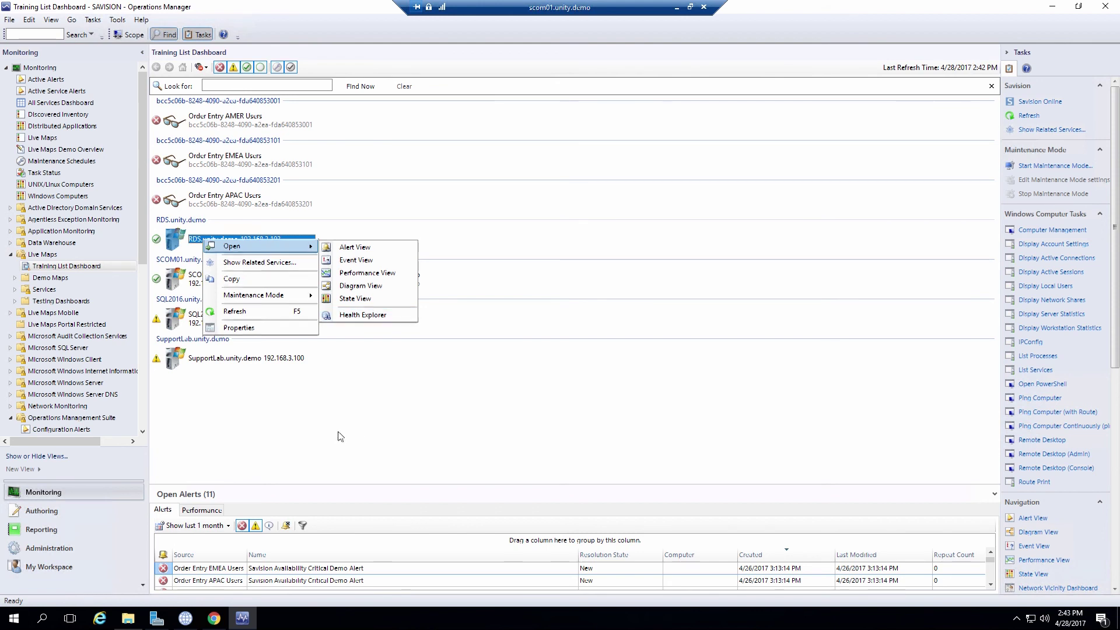
pyautogui.click(358, 438)
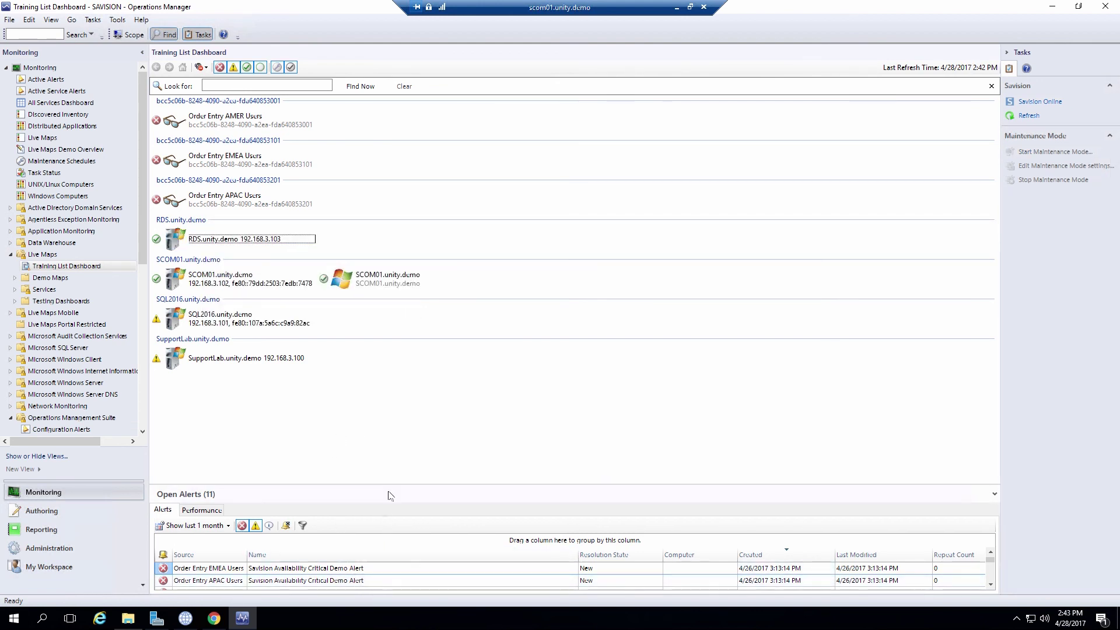
pyautogui.moveTo(388, 398); pyautogui.dragTo(385, 402)
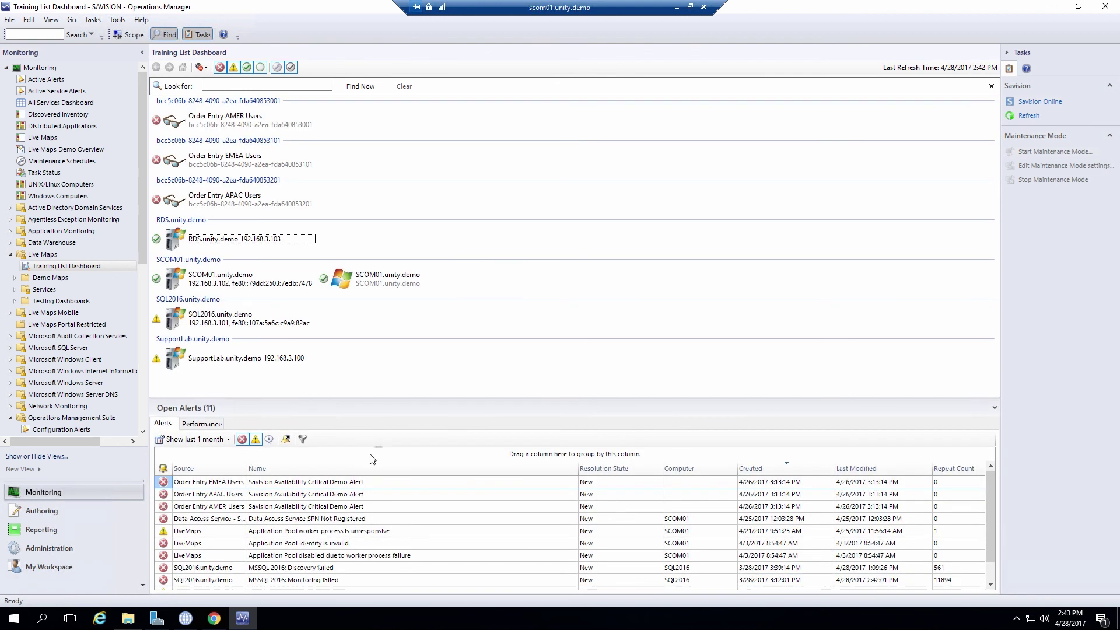